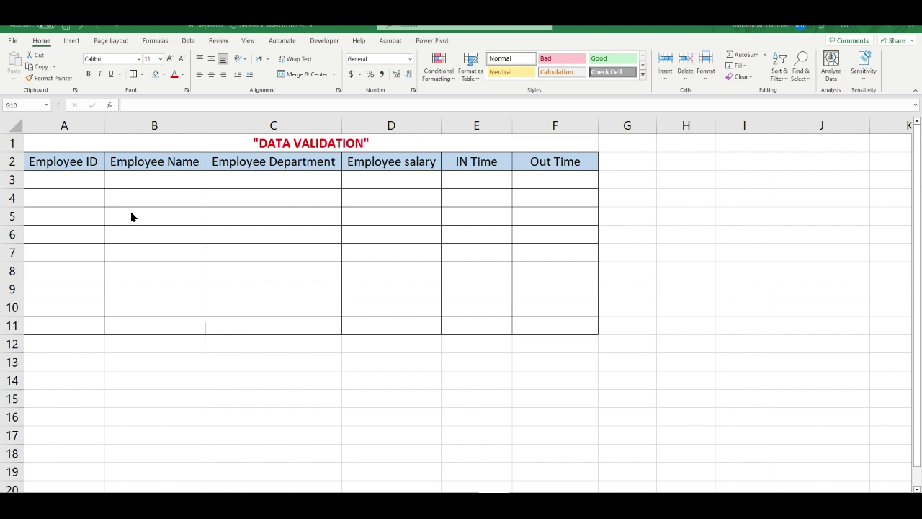
Select the Employee ID column A and open Data Validation, moving the dialog off the table.
{"action": "scroll", "coordinate": [131, 216], "scroll_direction": "up", "scroll_amount": 1, "text": "ctrl"}
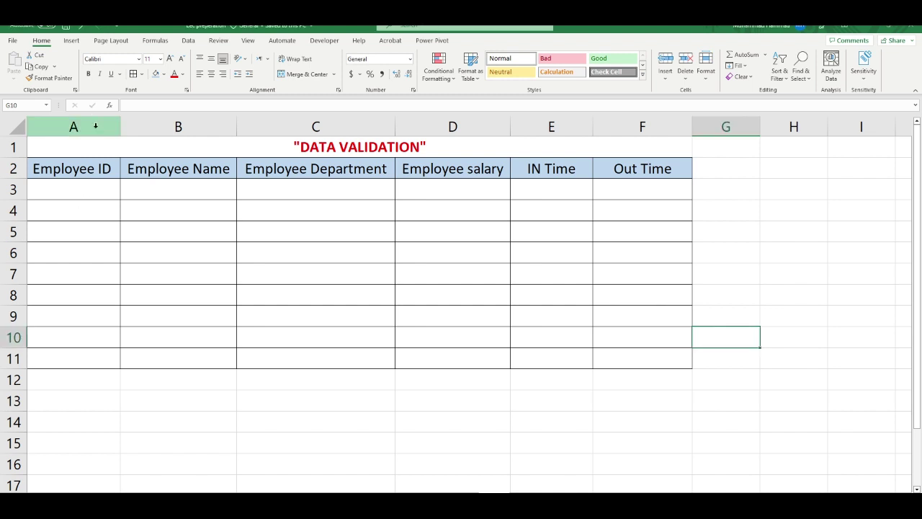
{"action": "left_click", "coordinate": [95, 125]}
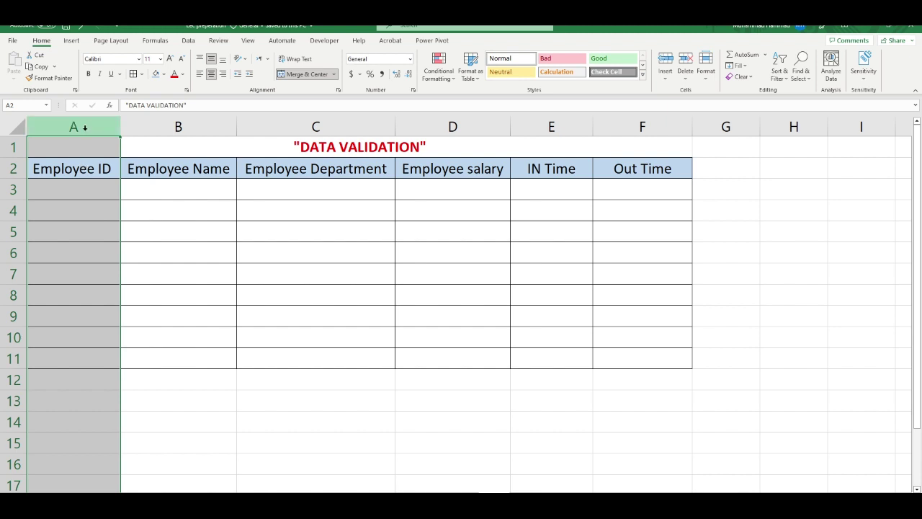
{"action": "left_click", "coordinate": [188, 42]}
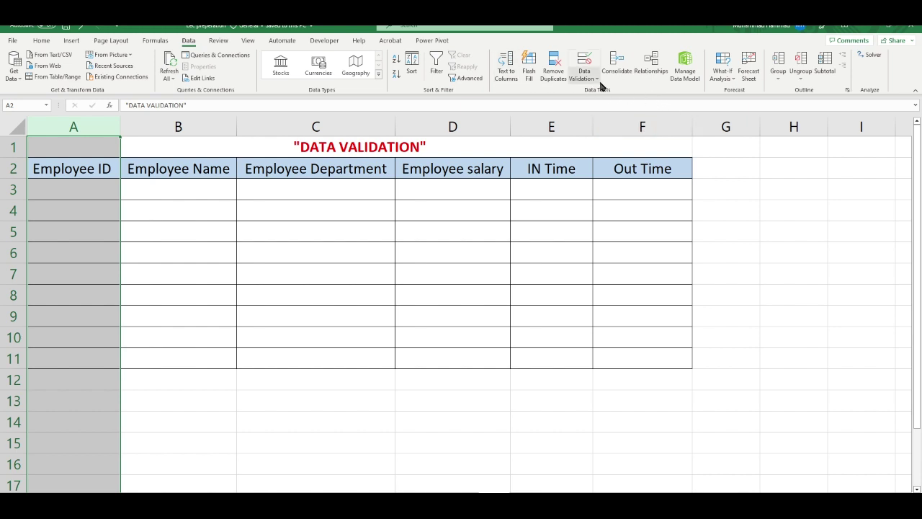
{"action": "left_click", "coordinate": [595, 79]}
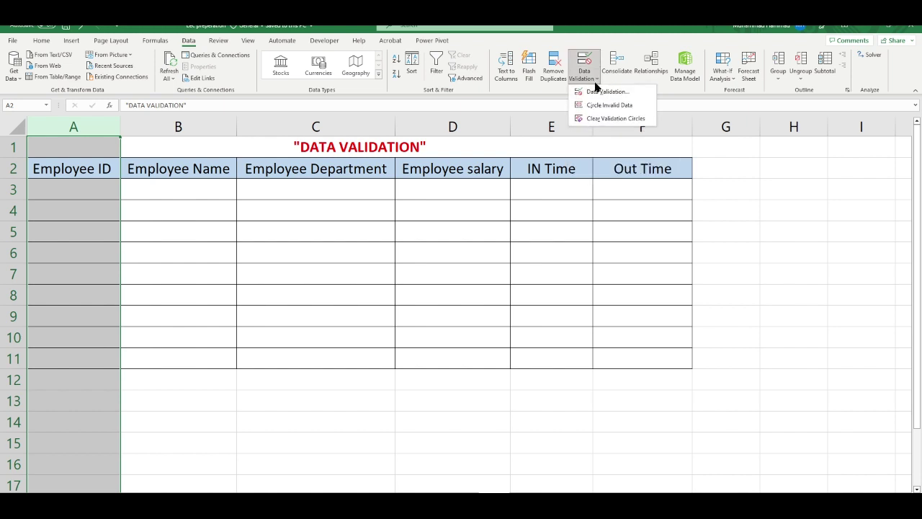
{"action": "left_click", "coordinate": [593, 91]}
{"action": "left_click_drag", "start_coordinate": [570, 171], "coordinate": [334, 94]}
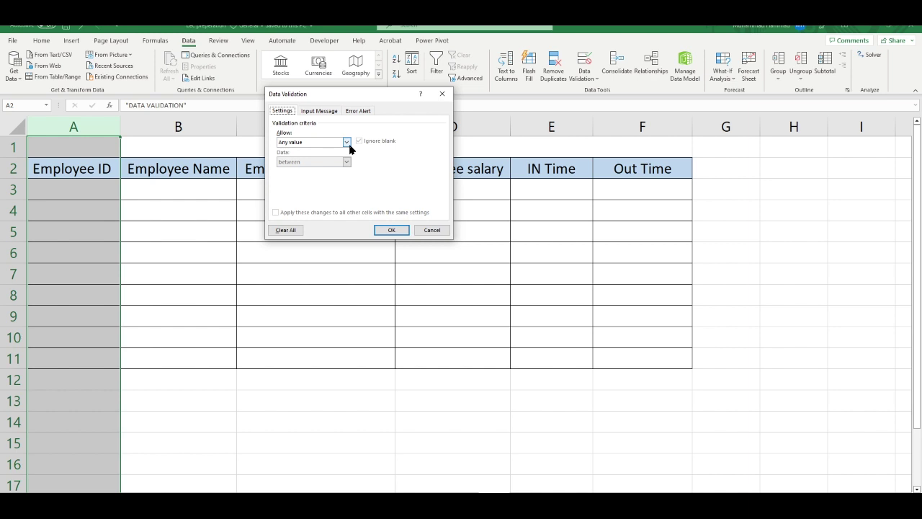
Allow only whole numbers between 250000 and 260000 in the Employee ID column.
{"action": "left_click", "coordinate": [311, 143]}
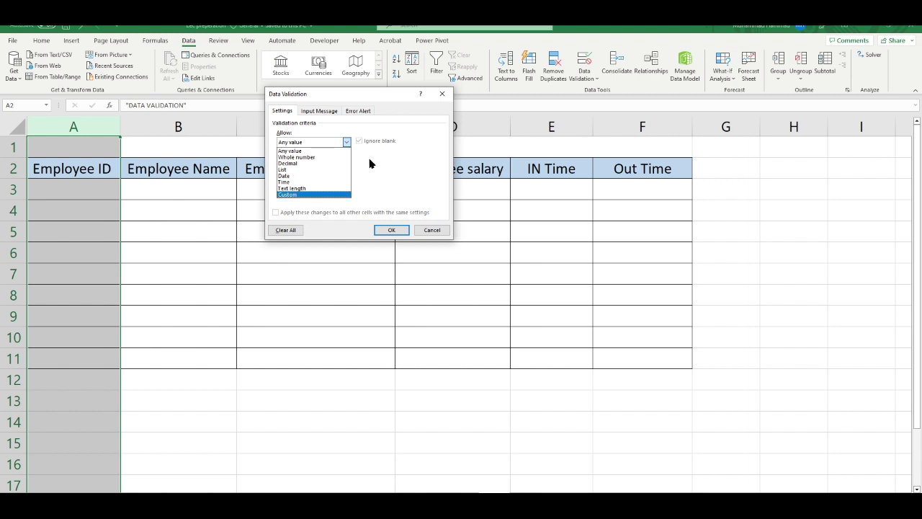
{"action": "left_click", "coordinate": [312, 157]}
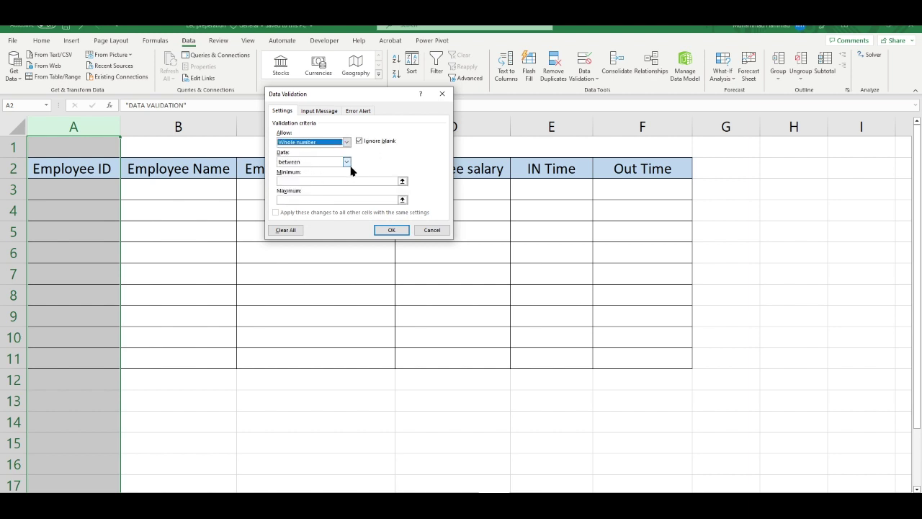
{"action": "left_click", "coordinate": [346, 163]}
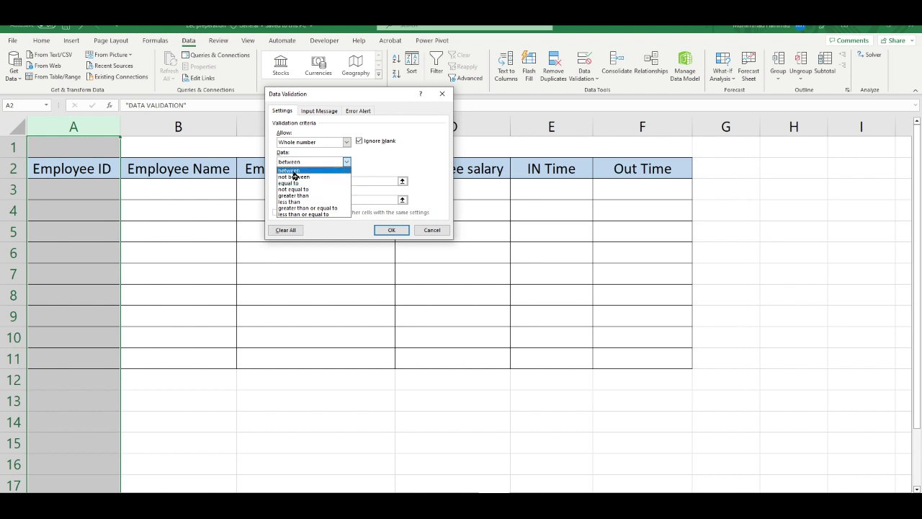
{"action": "left_click", "coordinate": [293, 171]}
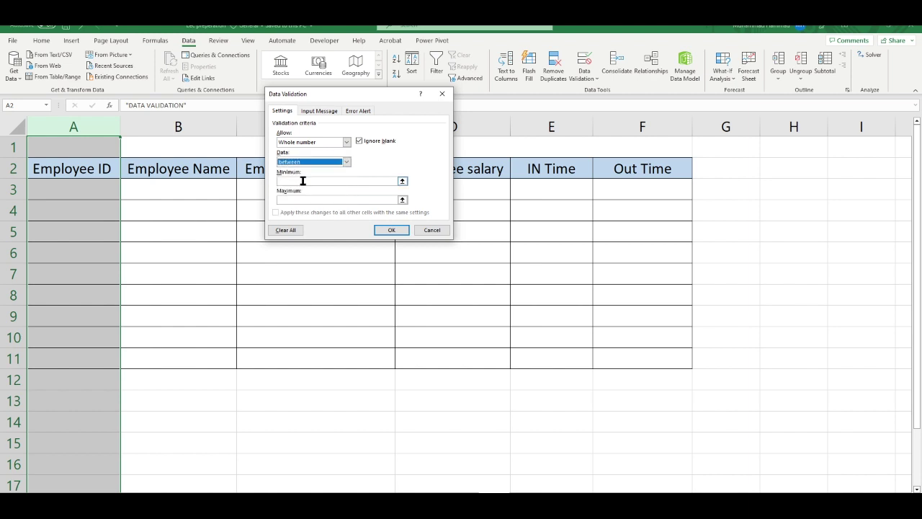
{"action": "left_click", "coordinate": [303, 181]}
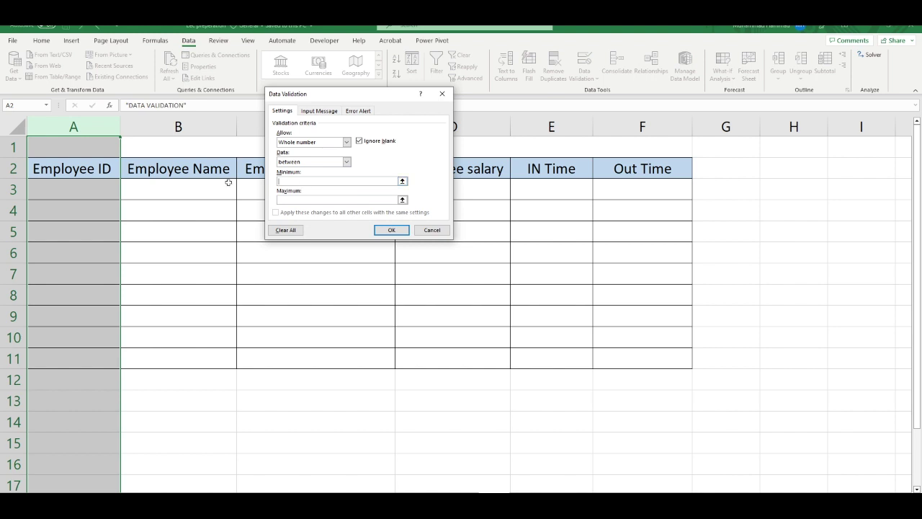
{"action": "type", "text": "2"}
{"action": "type", "text": "5"}
{"action": "type", "text": "000"}
{"action": "type", "text": "0"}
{"action": "type", "text": "2600"}
{"action": "type", "text": "00"}
{"action": "left_click", "coordinate": [324, 113]}
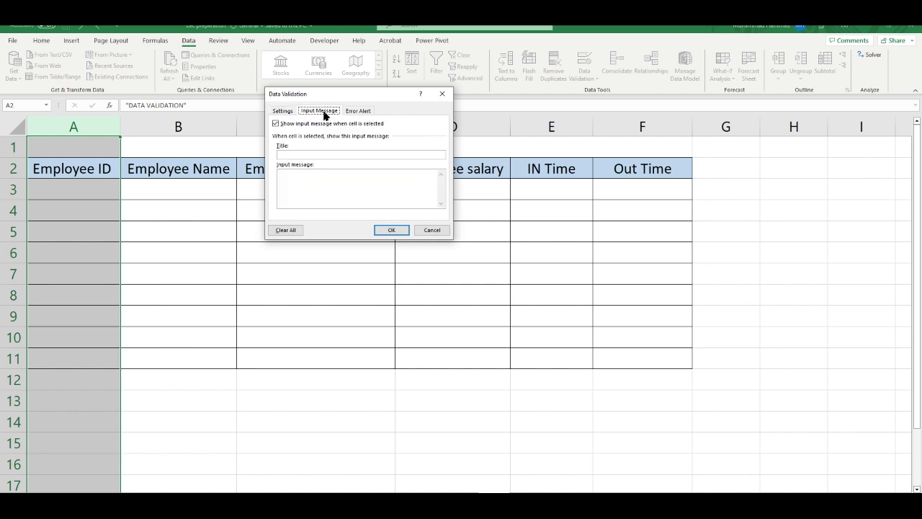
{"action": "left_click", "coordinate": [298, 154]}
{"action": "type", "text": "employee"}
{"action": "type", "text": "id"}
{"action": "type", "text": "lease"}
{"action": "type", "text": "pu"}
{"action": "type", "text": "the "}
{"action": "type", "text": "valid"}
{"action": "type", "text": "em"}
{"action": "type", "text": "loyee "}
{"action": "type", "text": "id"}
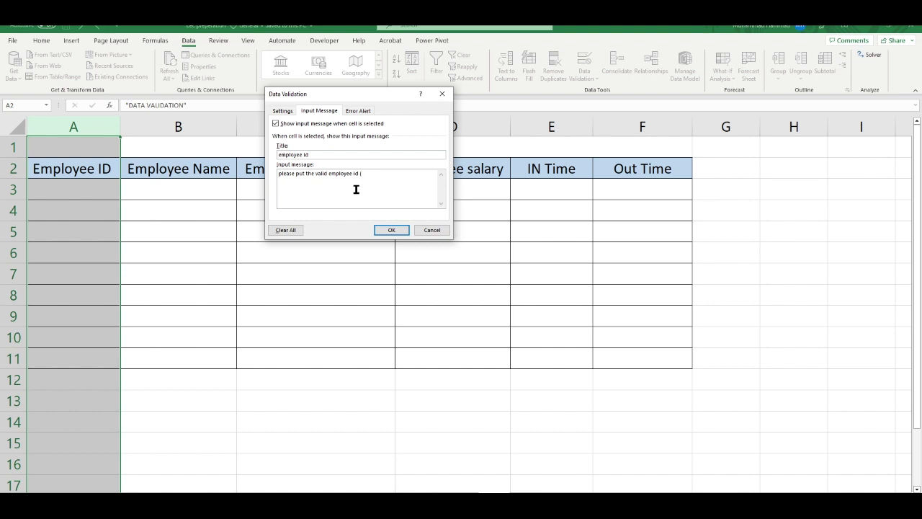
{"action": "type", "text": "50000-260000)"}
{"action": "left_click", "coordinate": [359, 111]}
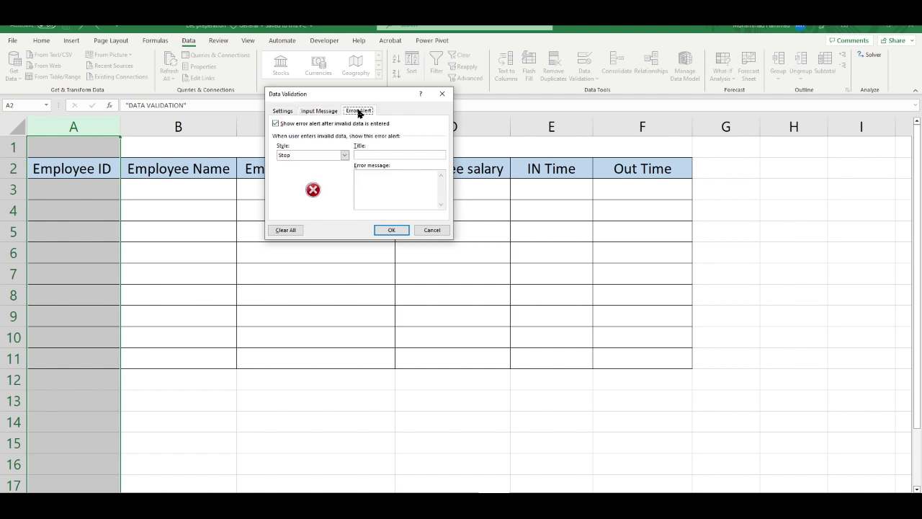
{"action": "left_click", "coordinate": [380, 152]}
{"action": "type", "text": "no"}
{"action": "type", "text": "a"}
{"action": "type", "text": "id"}
{"action": "type", "text": " ID"}
{"action": "type", "text": "le"}
{"action": "type", "text": "e"}
{"action": "type", "text": " pu"}
{"action": "type", "text": " the"}
{"action": "type", "text": " va"}
{"action": "type", "text": "d"}
{"action": "key", "text": "BackSpace"}
{"action": "key", "text": "BackSpace"}
{"action": "type", "text": "d "}
{"action": "type", "text": "data ("}
{"action": "type", "text": "2"}
{"action": "type", "text": "500000"}
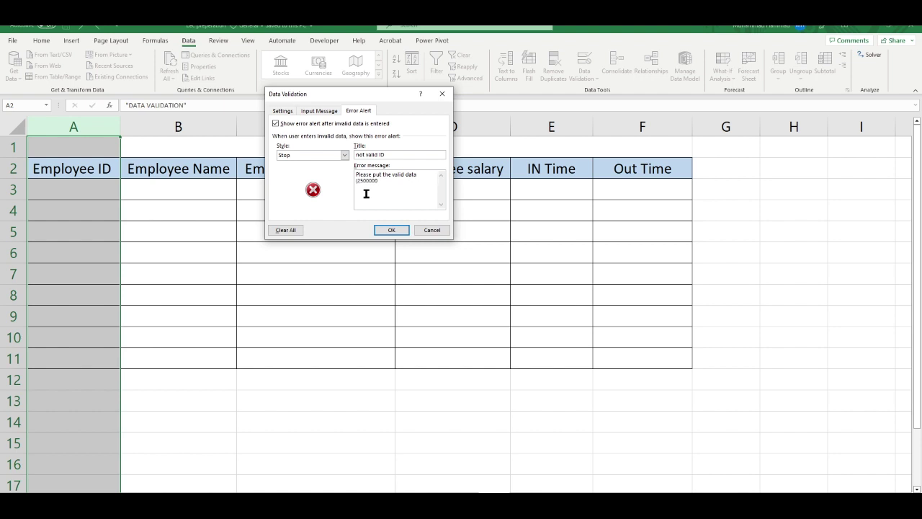
{"action": "key", "text": "BackSpace"}
{"action": "type", "text": ")"}
{"action": "type", "text": "-2600"}
{"action": "type", "text": "00"}
Apply the ID rule and test cell A3 with 245900, which gets rejected.
{"action": "left_click", "coordinate": [404, 229]}
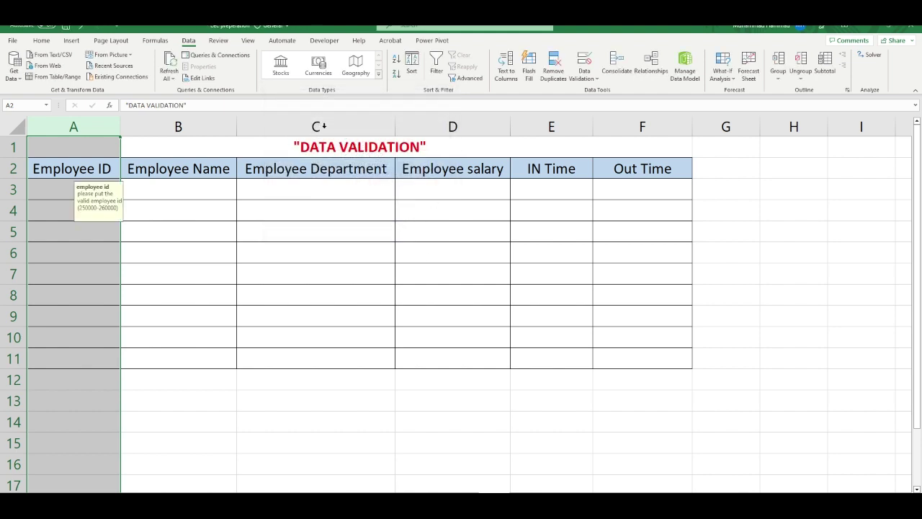
{"action": "left_click", "coordinate": [146, 208]}
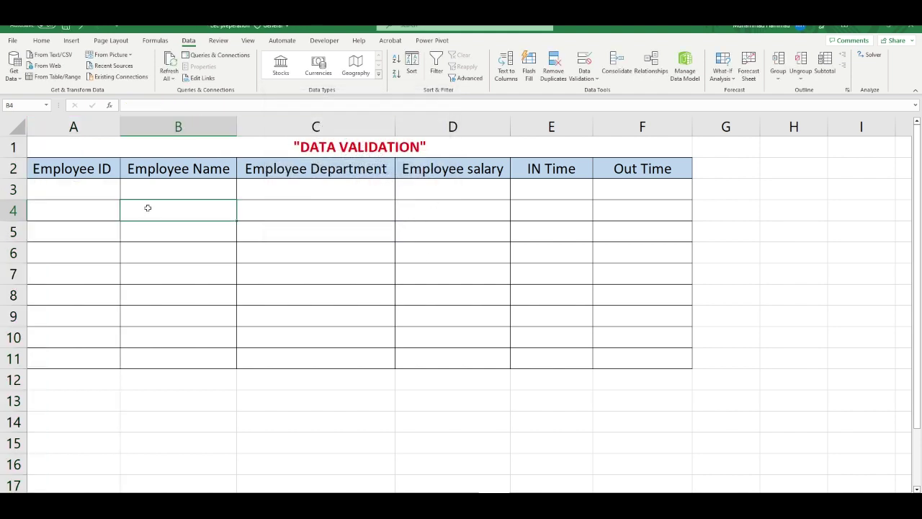
{"action": "left_click", "coordinate": [83, 187]}
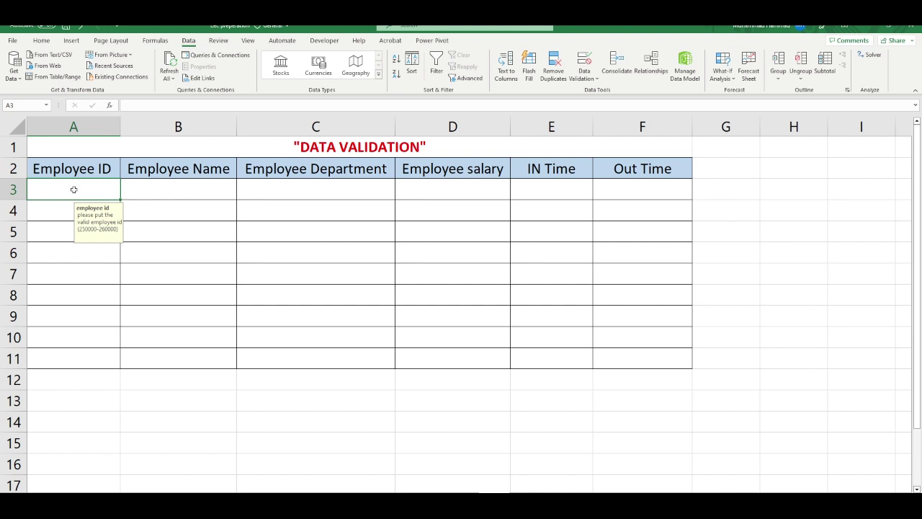
{"action": "type", "text": "245"}
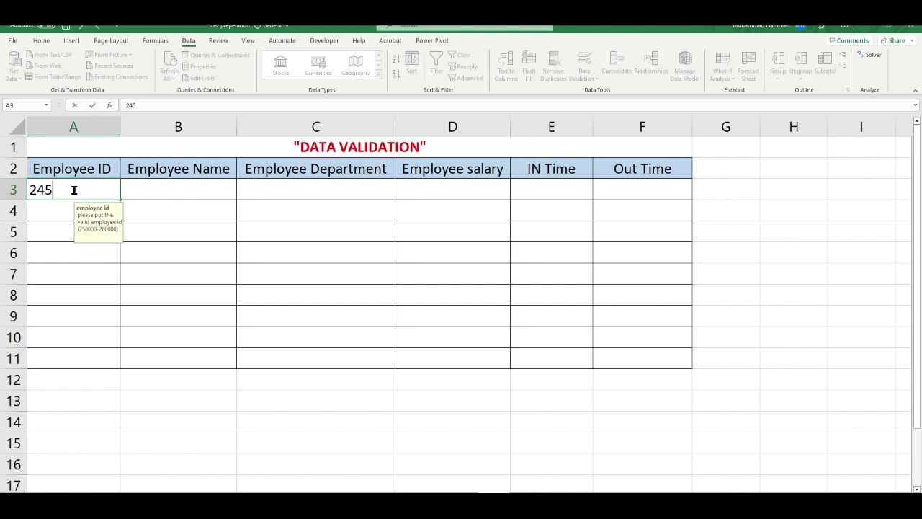
{"action": "type", "text": "900"}
{"action": "key", "text": "Return"}
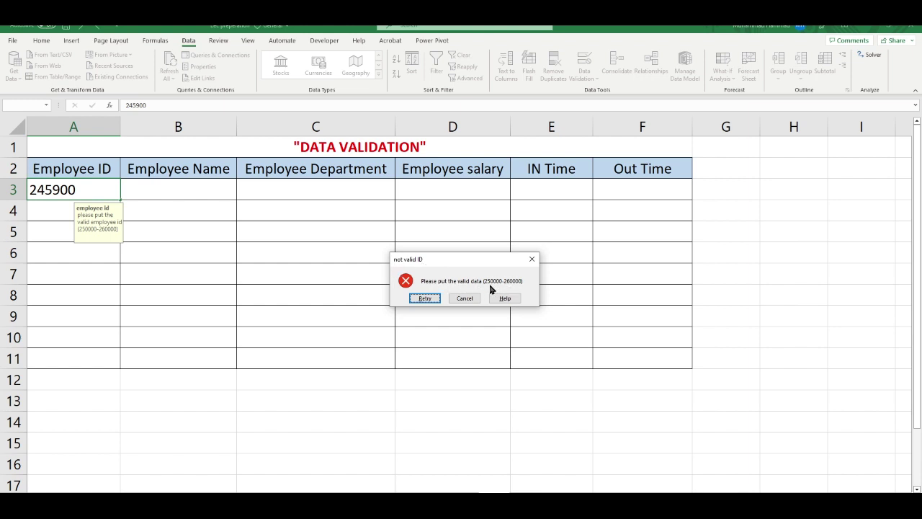
Retry A3 with 2543624, which is also rejected by the ID alert.
{"action": "left_click", "coordinate": [427, 297]}
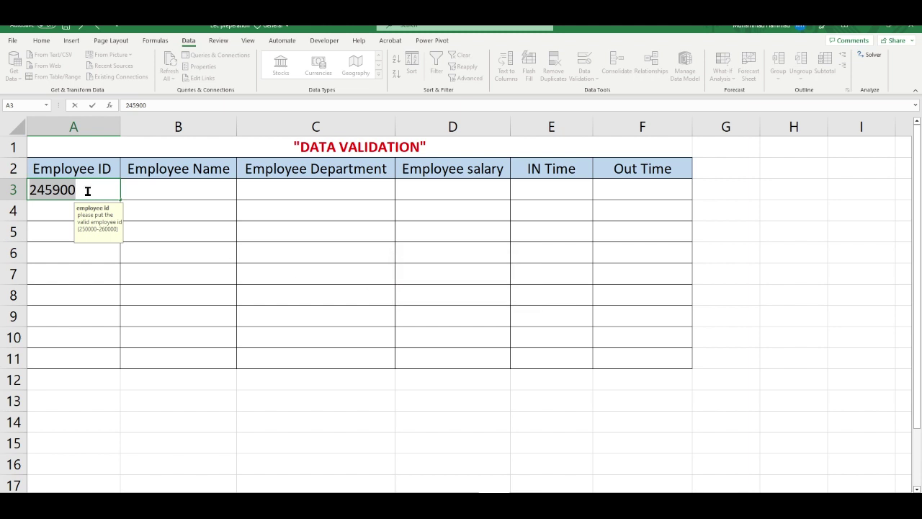
{"action": "type", "text": "2"}
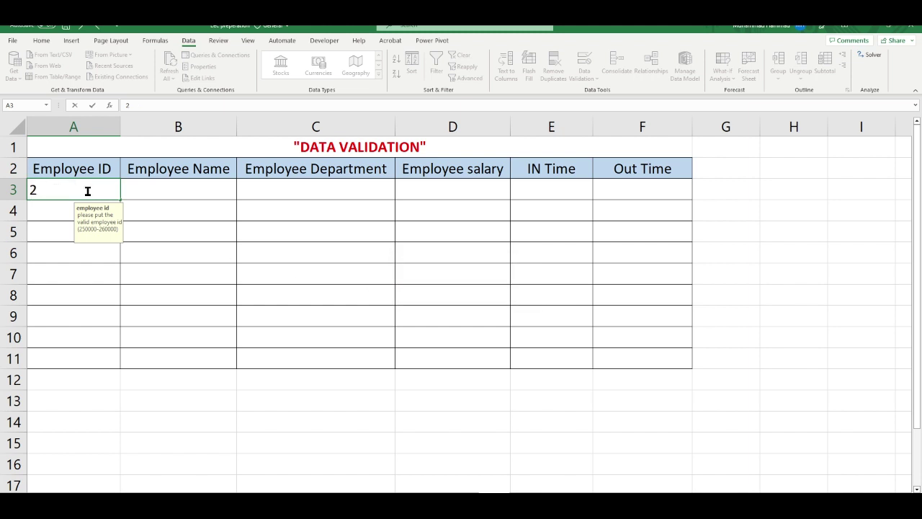
{"action": "type", "text": "543624"}
{"action": "key", "text": "Return"}
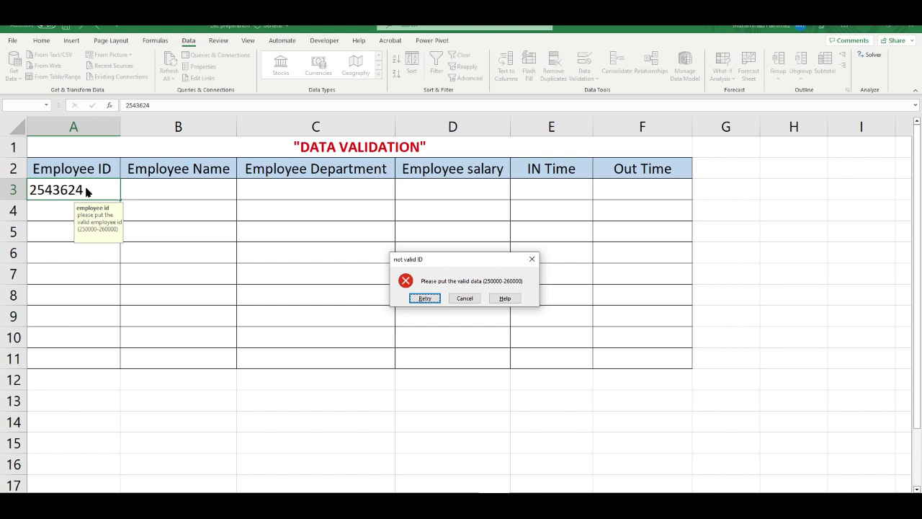
Correct the rejected A3 entry to the valid ID 254362.
{"action": "left_click", "coordinate": [428, 298]}
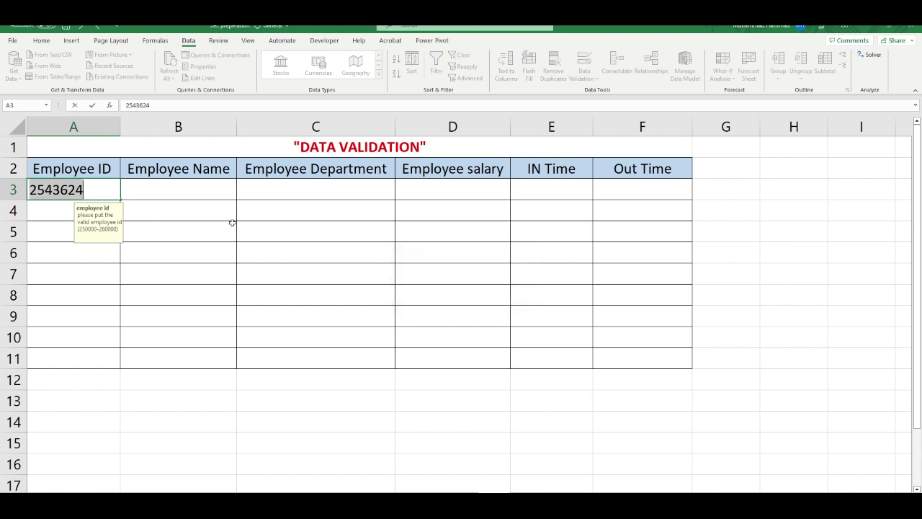
{"action": "left_click", "coordinate": [109, 193]}
{"action": "key", "text": "BackSpace"}
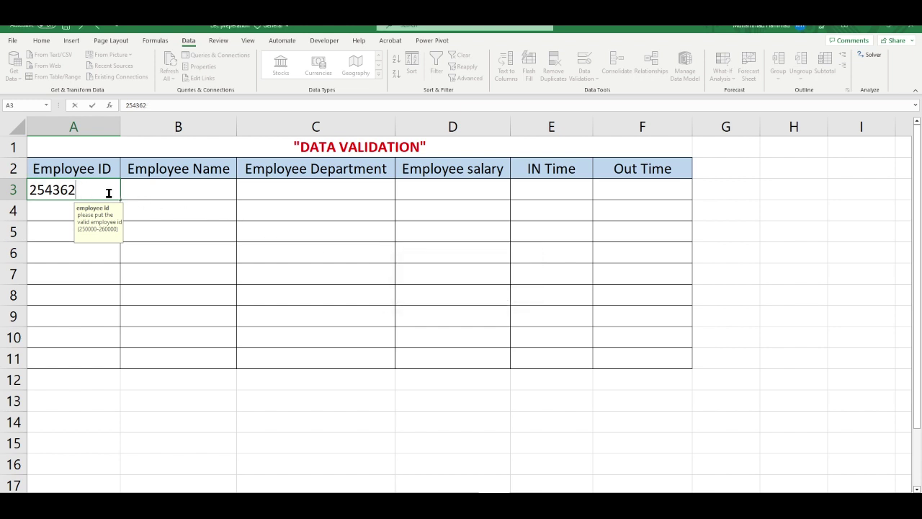
{"action": "key", "text": "Return"}
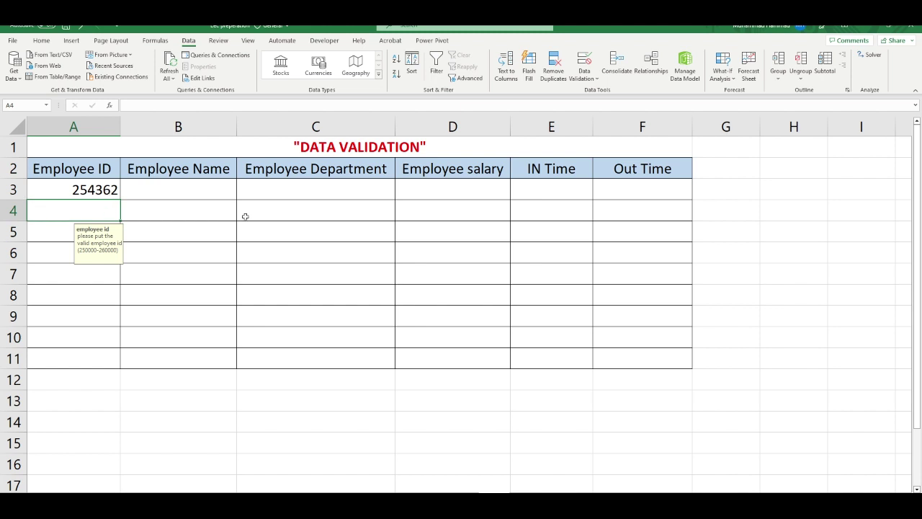
Enter the valid IDs 258903 in A4 and 260000 in A5.
{"action": "type", "text": "2589"}
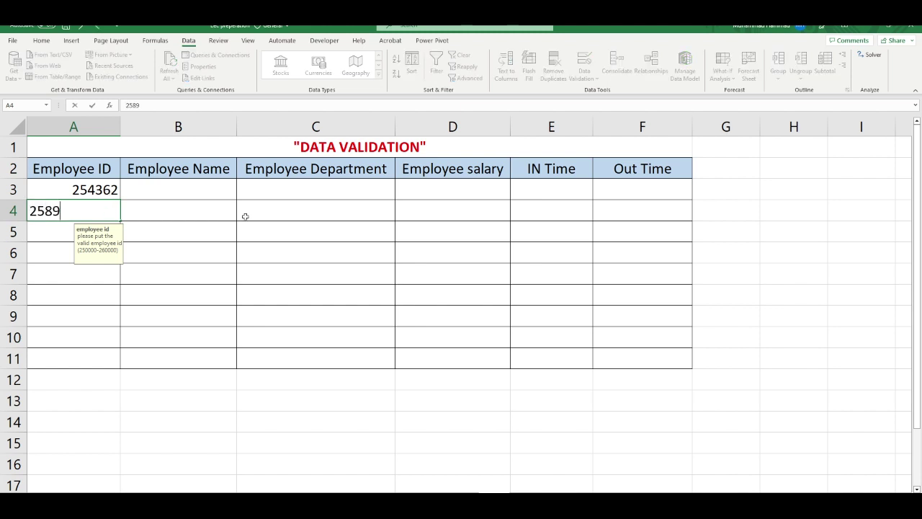
{"action": "type", "text": "01"}
{"action": "key", "text": "BackSpace"}
{"action": "type", "text": "3"}
{"action": "key", "text": "Return"}
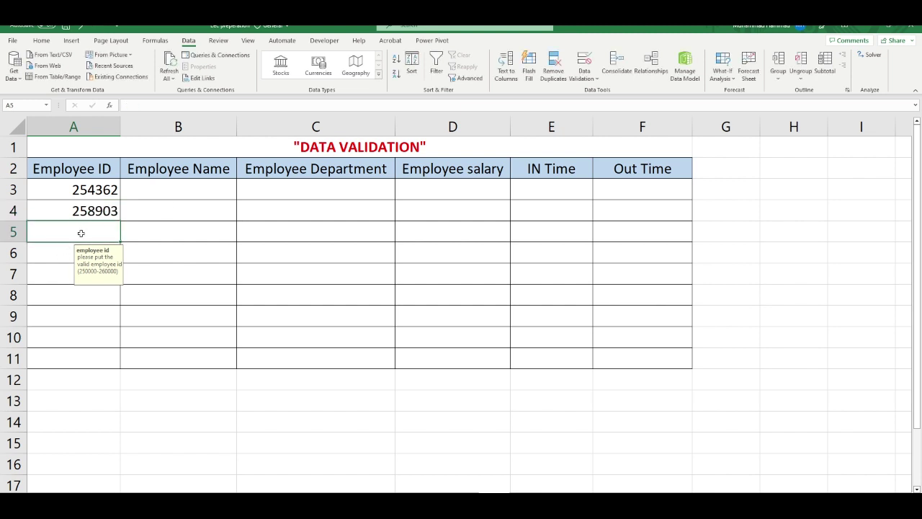
{"action": "type", "text": "2600"}
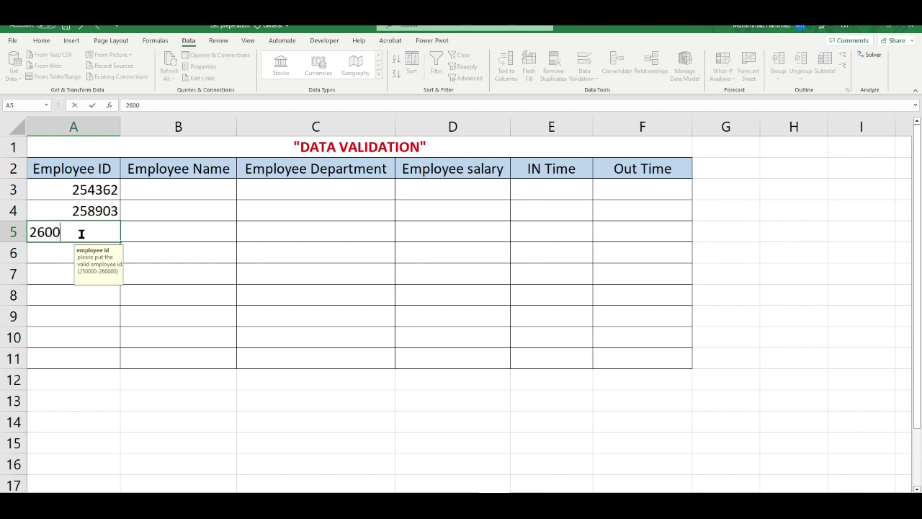
{"action": "type", "text": "00"}
{"action": "key", "text": "Return"}
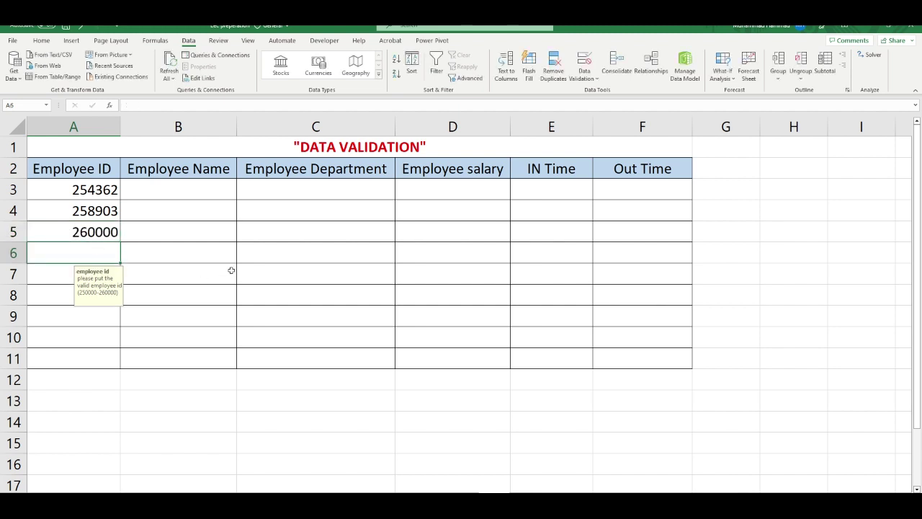
Test 260001 in A6, see it rejected, and clear the cell.
{"action": "type", "text": "26000"}
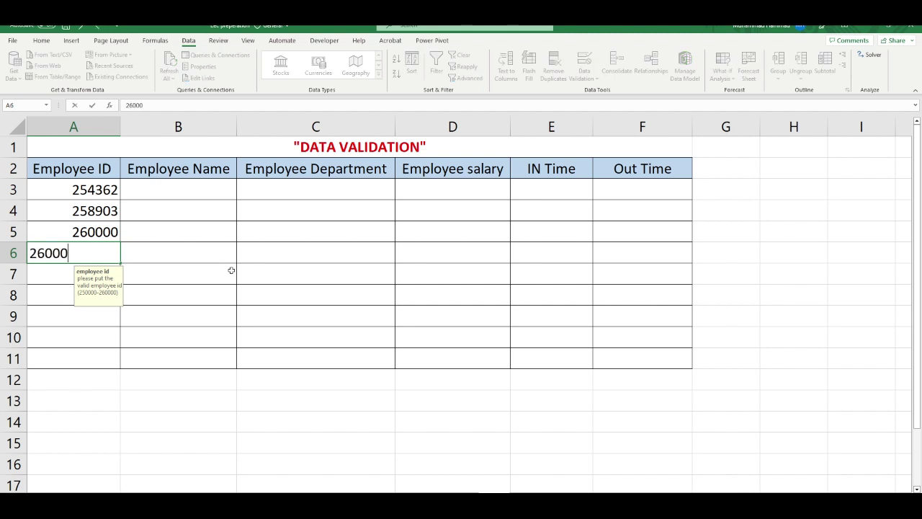
{"action": "type", "text": "1"}
{"action": "key", "text": "Return"}
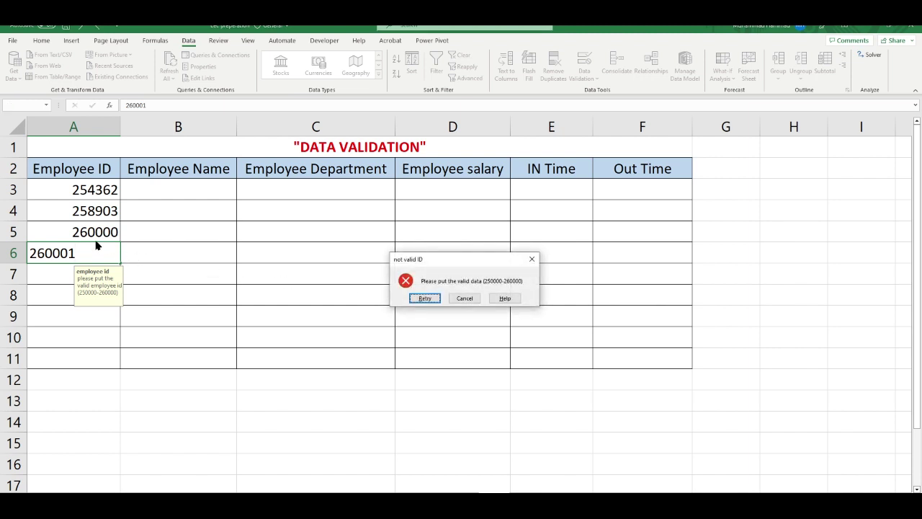
{"action": "left_click", "coordinate": [433, 299]}
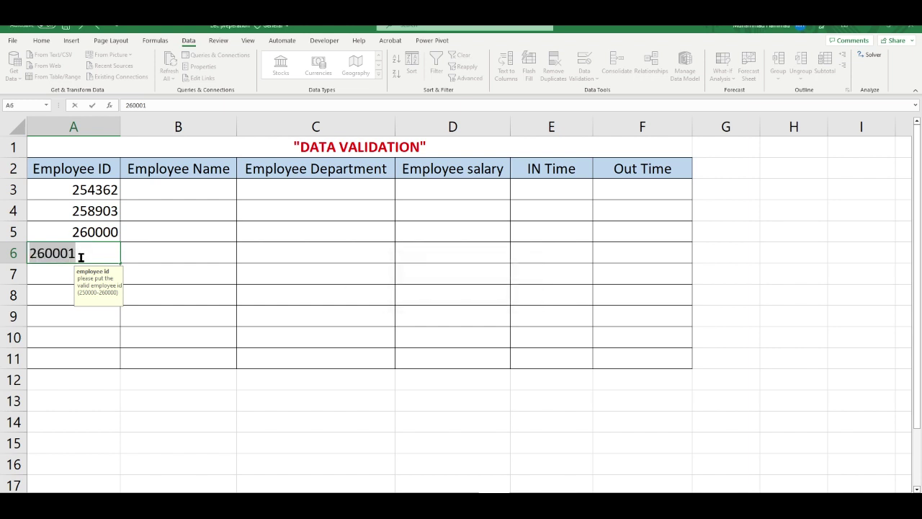
{"action": "key", "text": "BackSpace"}
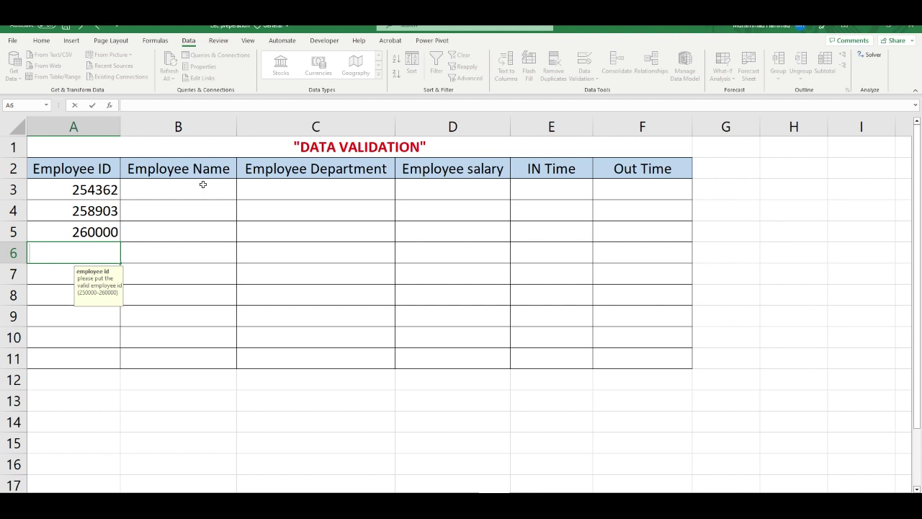
Select the Employee Name column B and open its Data Validation settings.
{"action": "left_click", "coordinate": [194, 128]}
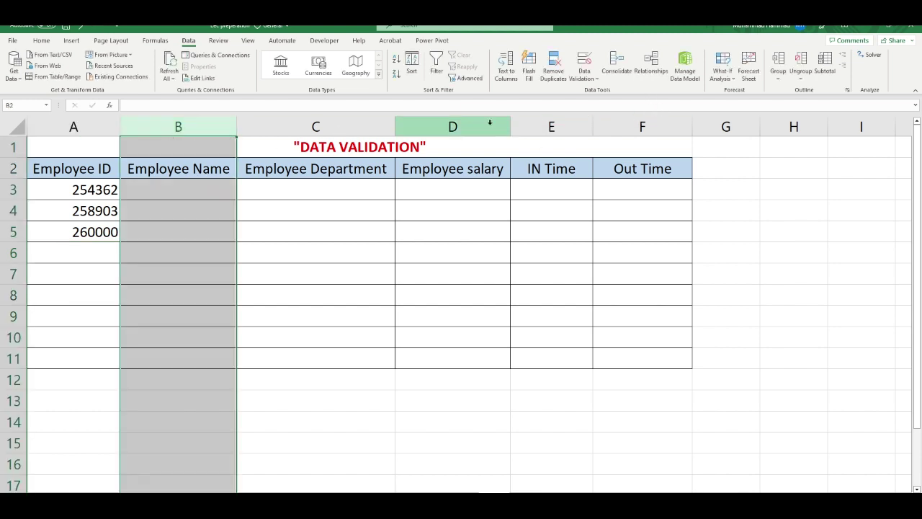
{"action": "left_click", "coordinate": [584, 77]}
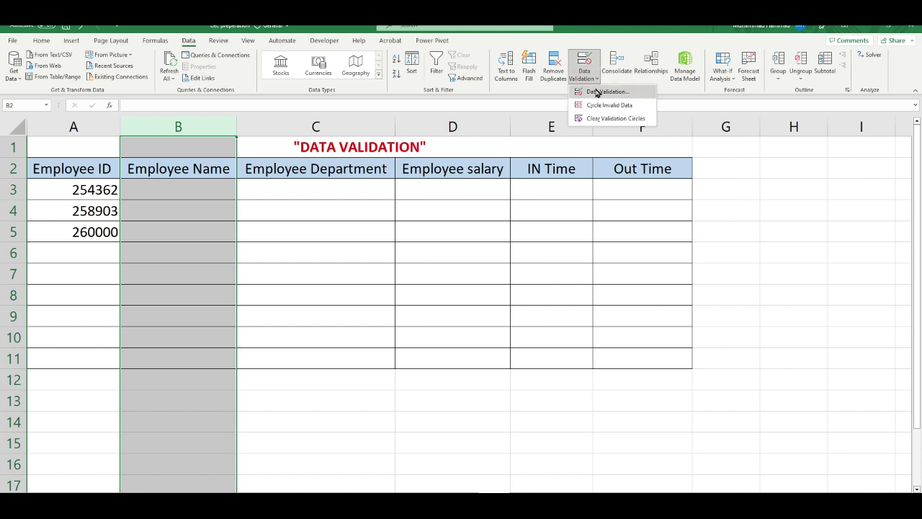
{"action": "left_click", "coordinate": [598, 92]}
{"action": "left_click_drag", "start_coordinate": [354, 97], "coordinate": [359, 115]}
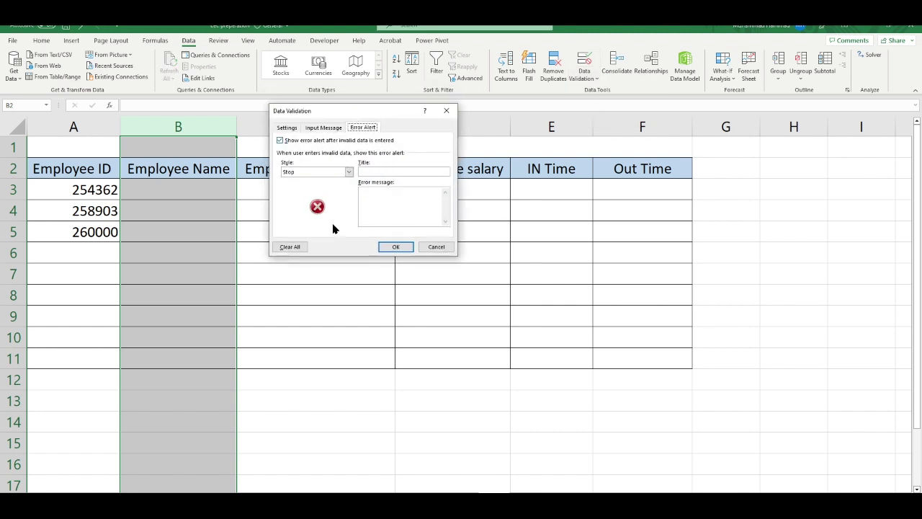
{"action": "left_click", "coordinate": [287, 127]}
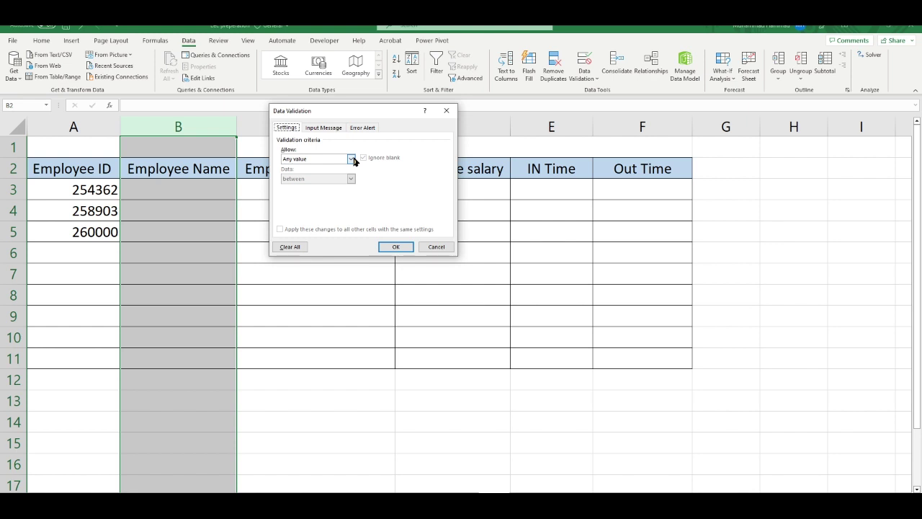
Allow text length between 1 and 15 characters for the name column.
{"action": "left_click", "coordinate": [352, 160]}
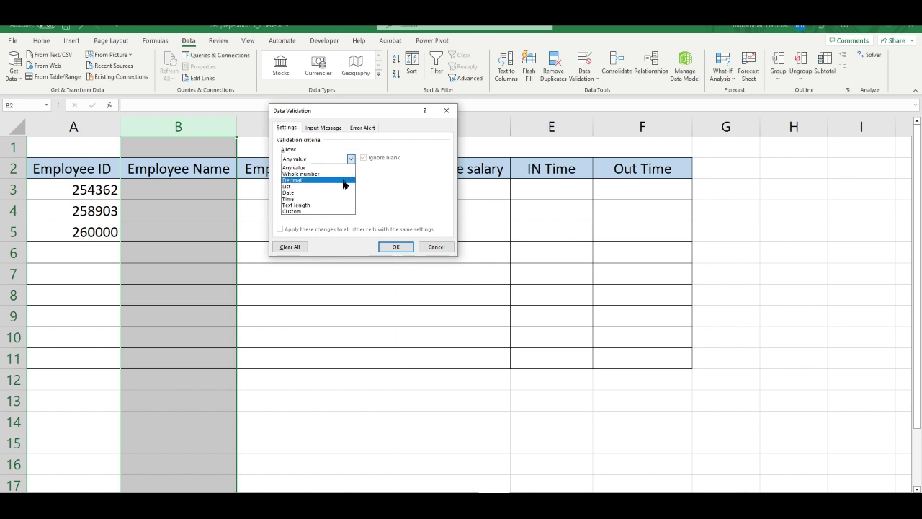
{"action": "left_click", "coordinate": [342, 207]}
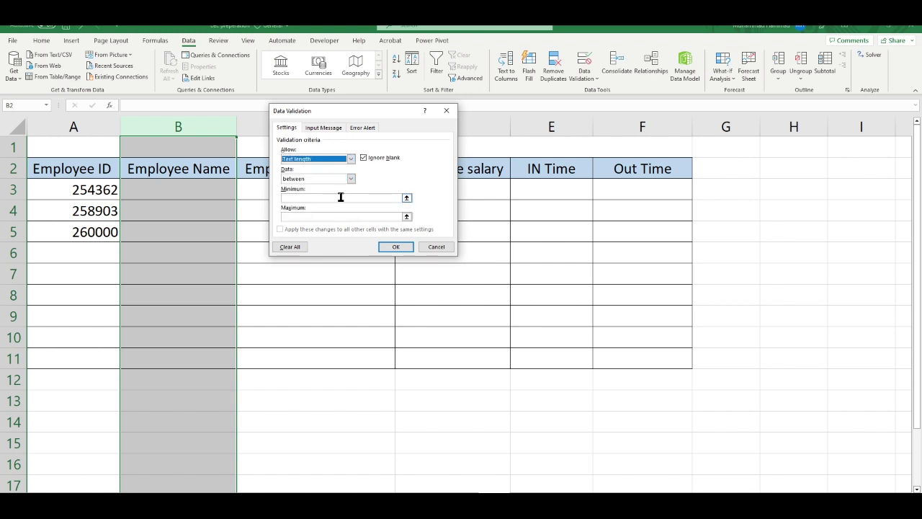
{"action": "left_click", "coordinate": [341, 198]}
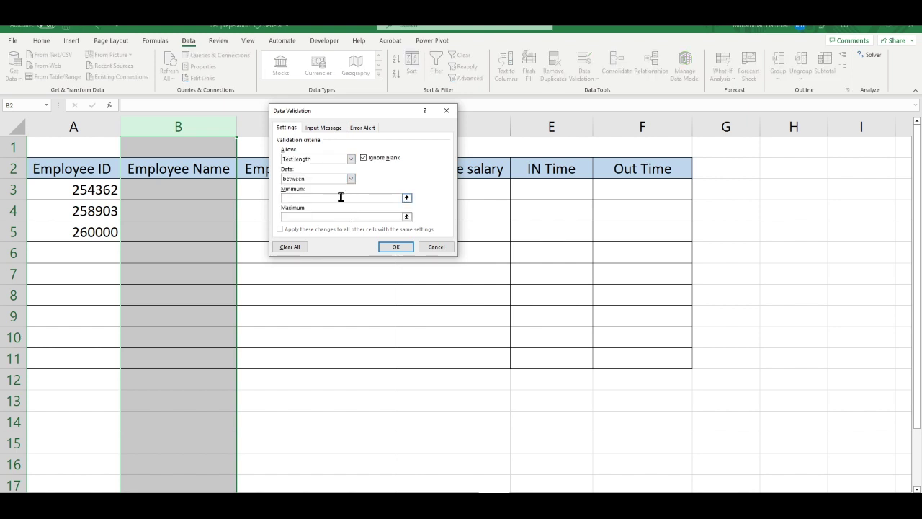
{"action": "type", "text": "1"}
{"action": "left_click", "coordinate": [342, 218]}
{"action": "type", "text": "1"}
{"action": "type", "text": "5"}
{"action": "left_click", "coordinate": [294, 198]}
{"action": "left_click", "coordinate": [312, 134]}
Add the input message 'Please input the valid name' with text 'chracter from 1-15'.
{"action": "left_click", "coordinate": [320, 170]}
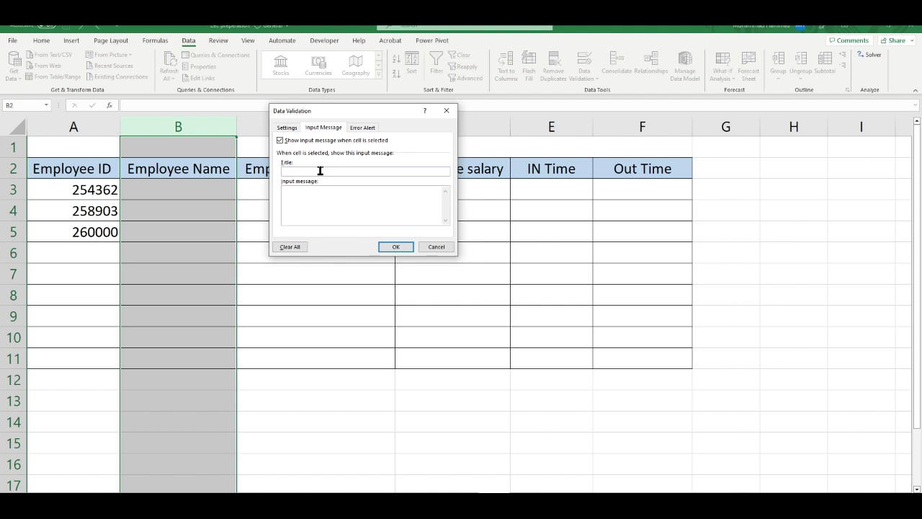
{"action": "type", "text": "ple"}
{"action": "key", "text": "BackSpace"}
{"action": "key", "text": "BackSpace"}
{"action": "key", "text": "BackSpace"}
{"action": "type", "text": "PLES"}
{"action": "key", "text": "BackSpace"}
{"action": "key", "text": "BackSpace"}
{"action": "key", "text": "BackSpace"}
{"action": "type", "text": "esse"}
{"action": "type", "text": " inp"}
{"action": "type", "text": "ut th va"}
{"action": "type", "text": "lid "}
{"action": "type", "text": "name"}
{"action": "left_click", "coordinate": [338, 205]}
{"action": "type", "text": "chrac"}
{"action": "type", "text": "ter "}
{"action": "type", "text": "from 1-1"}
{"action": "type", "text": "5"}
Add a 'NOt Valid' Stop alert reading 'please enter the valid data (1-15)' and apply the rule.
{"action": "left_click", "coordinate": [366, 127]}
{"action": "left_click", "coordinate": [384, 173]}
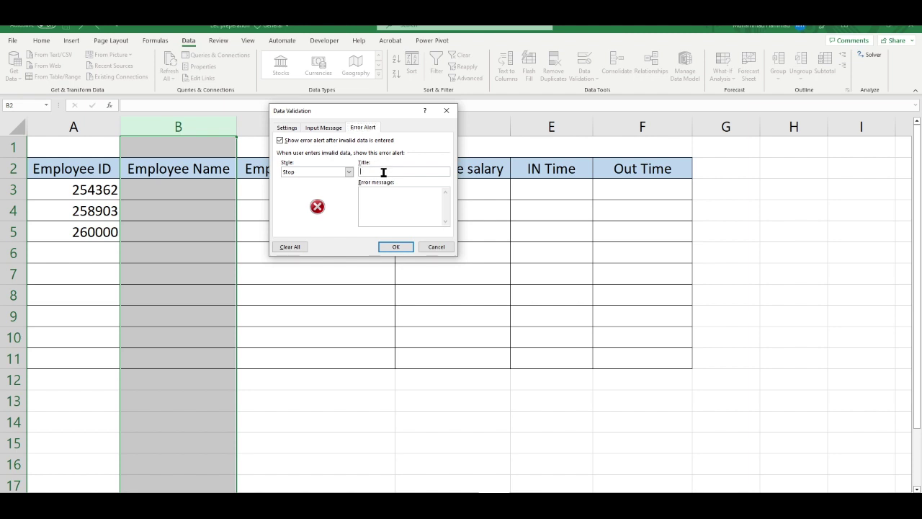
{"action": "type", "text": "NO"}
{"action": "left_click", "coordinate": [398, 211]}
{"action": "type", "text": "ase en"}
{"action": "type", "text": "ter the"}
{"action": "type", "text": " valid data (1"}
{"action": "type", "text": "-15"}
{"action": "left_click", "coordinate": [396, 247]}
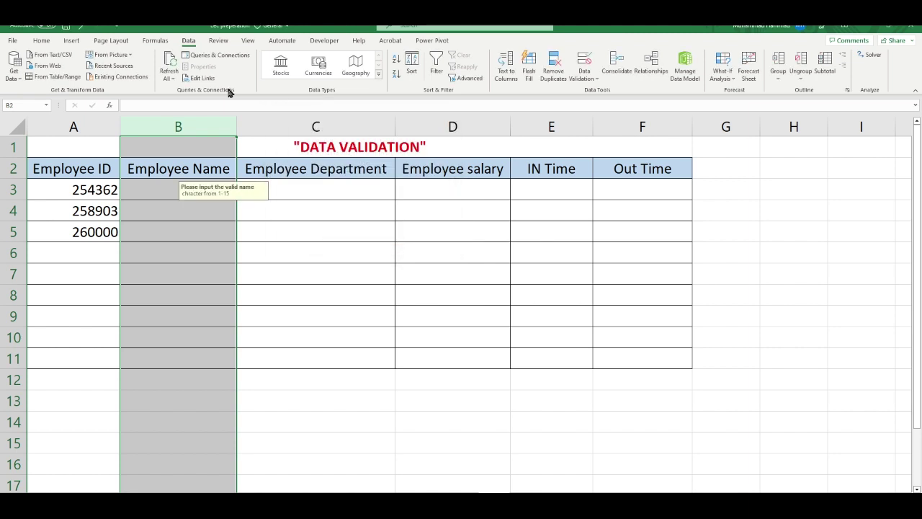
Enter a full name longer than 15 characters in B3 to trigger the 'NOt Valid' alert.
{"action": "left_click", "coordinate": [204, 232]}
{"action": "left_click", "coordinate": [186, 192]}
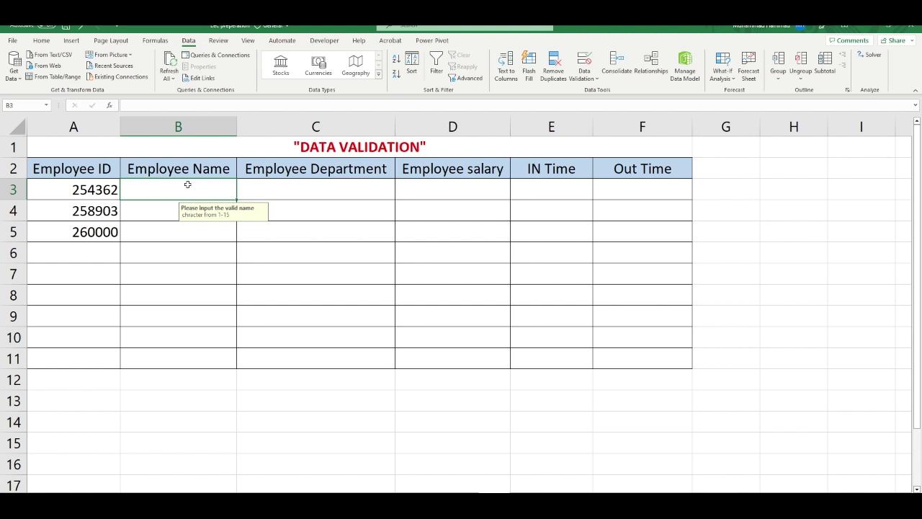
{"action": "type", "text": "m"}
{"action": "type", "text": "uhammad"}
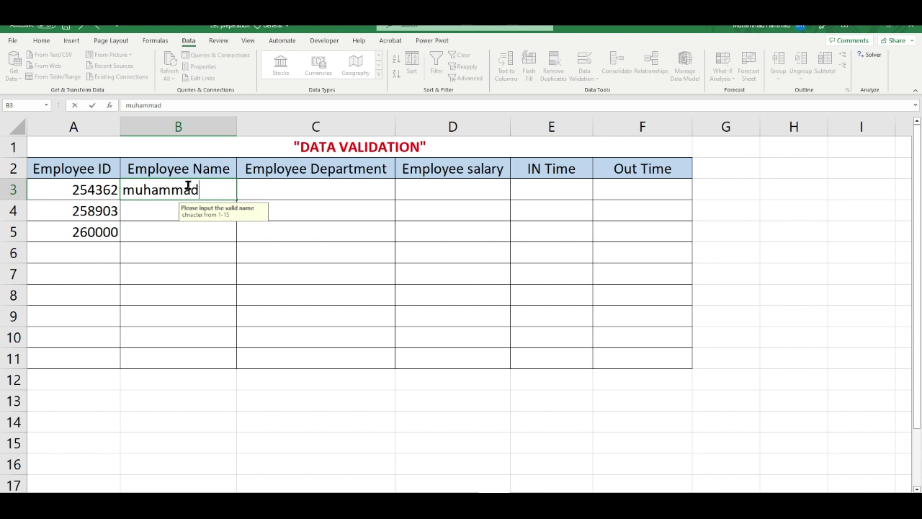
{"action": "type", "text": " a"}
{"action": "type", "text": "li r"}
{"action": "type", "text": "aza"}
{"action": "key", "text": "Return"}
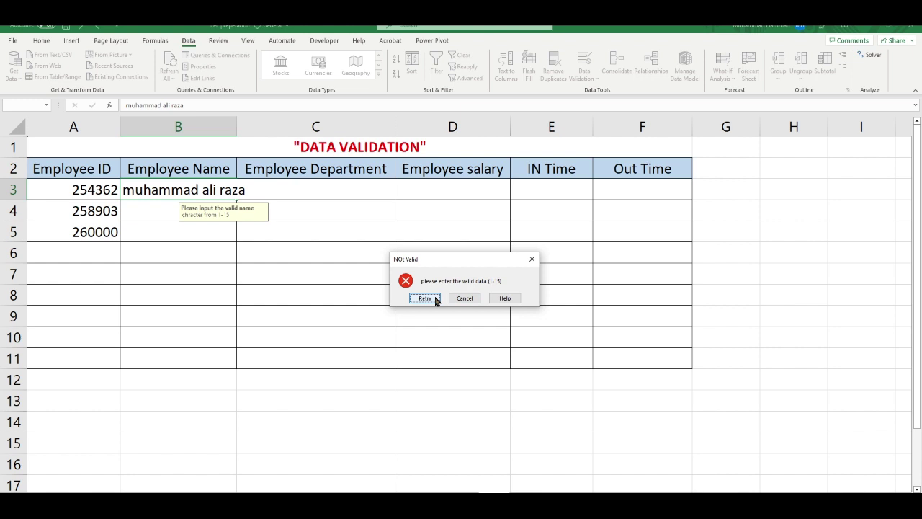
Shorten the rejected B3 employee name to fit the 15-character limit.
{"action": "left_click", "coordinate": [436, 301]}
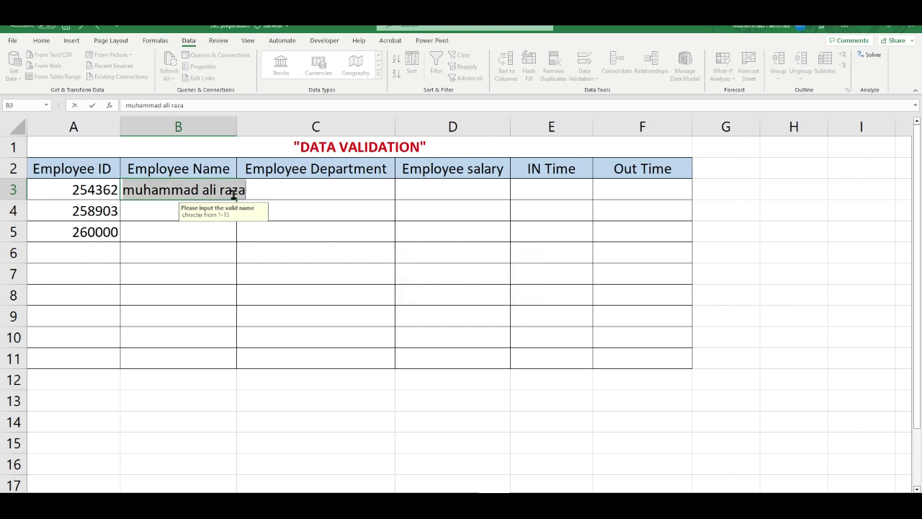
{"action": "key", "text": "End"}
{"action": "key", "text": "BackSpace"}
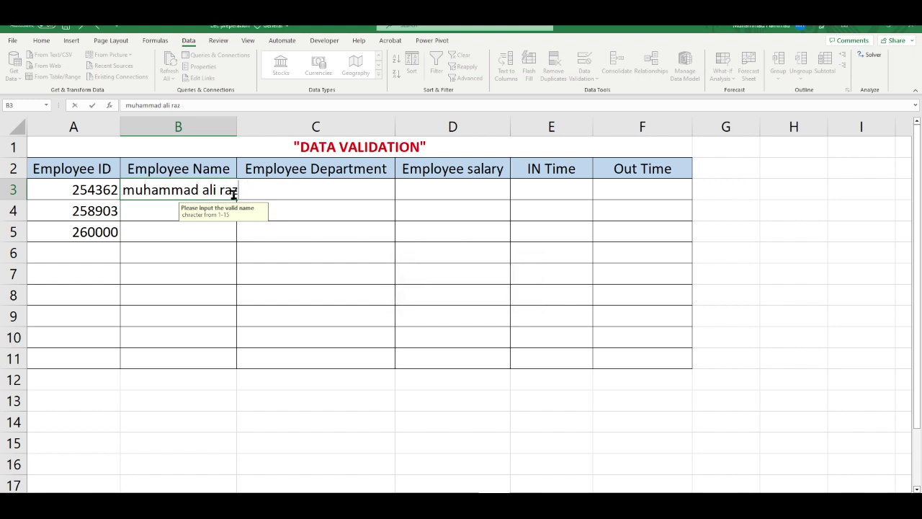
{"action": "key", "text": "BackSpace"}
{"action": "key", "text": "BackSpace"}
{"action": "key", "text": "BackSpace"}
{"action": "key", "text": "Return"}
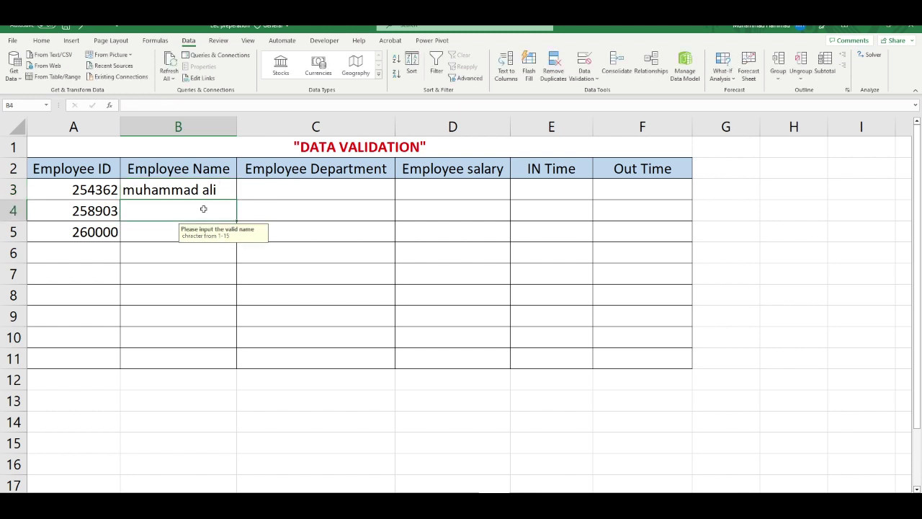
Enter two more short employee names in B4 and B5.
{"action": "type", "text": "ali r"}
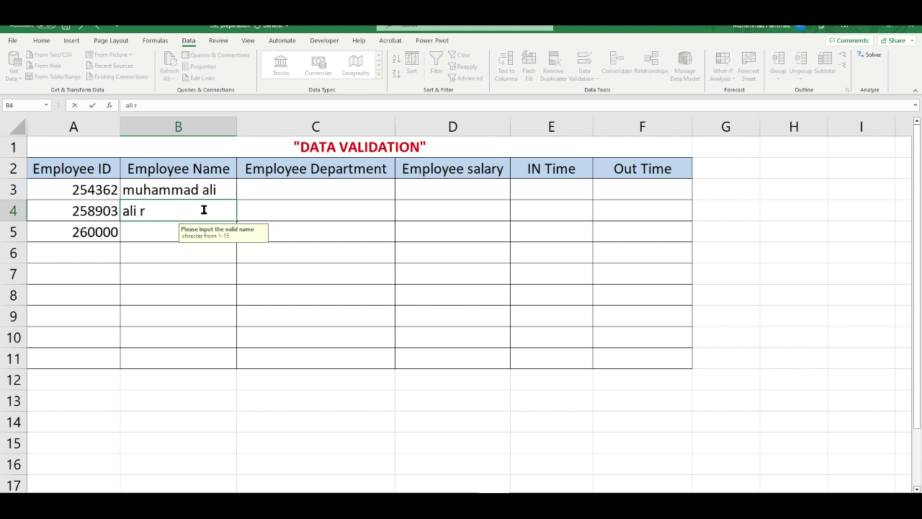
{"action": "type", "text": "aza"}
{"action": "key", "text": "Return"}
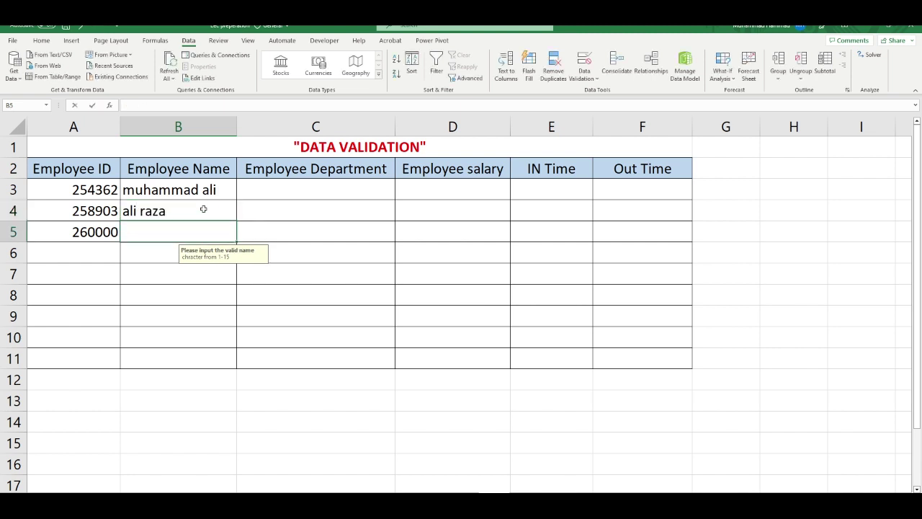
{"action": "type", "text": "muhammad r"}
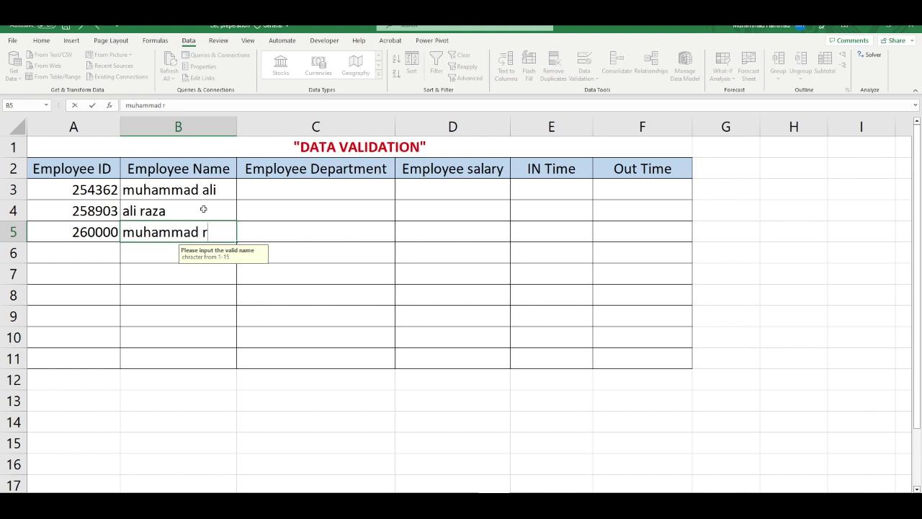
{"action": "type", "text": "aza"}
{"action": "key", "text": "Return"}
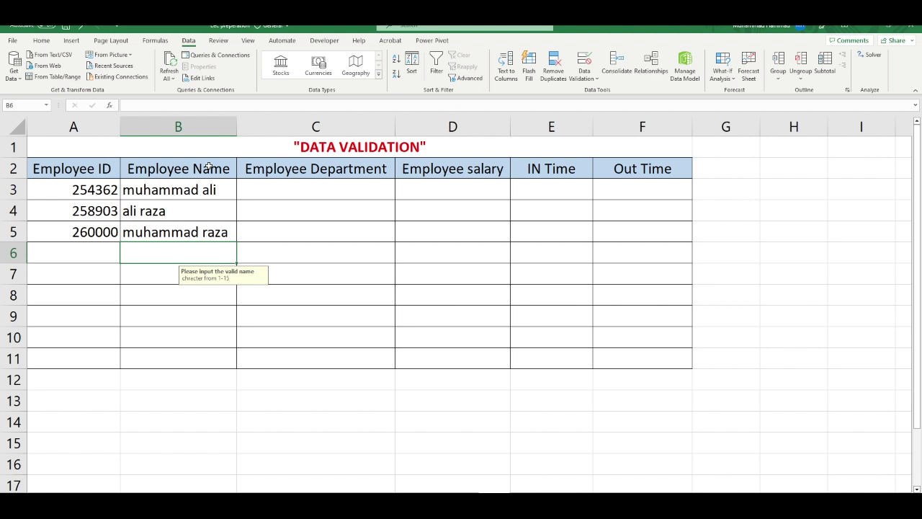
{"action": "left_click", "coordinate": [314, 126]}
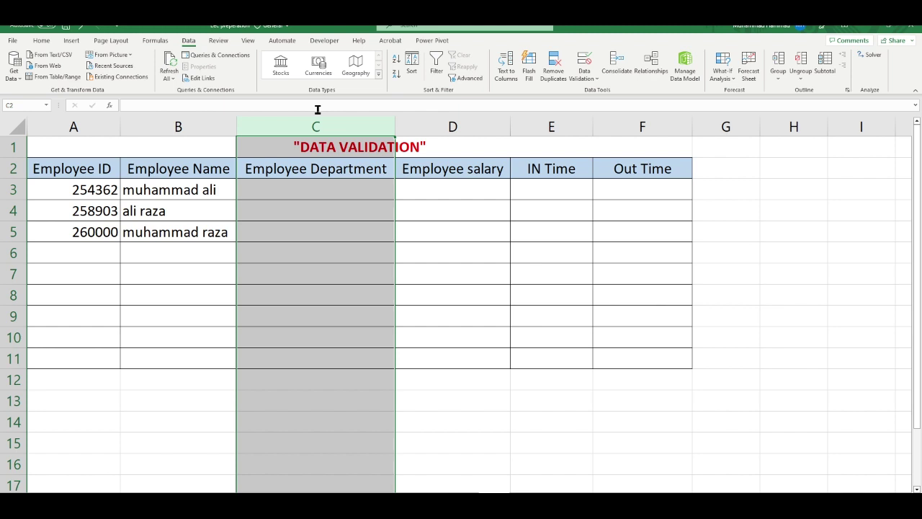
Open Data Validation for column C and set Allow to List, with the cursor in Source.
{"action": "left_click", "coordinate": [584, 78]}
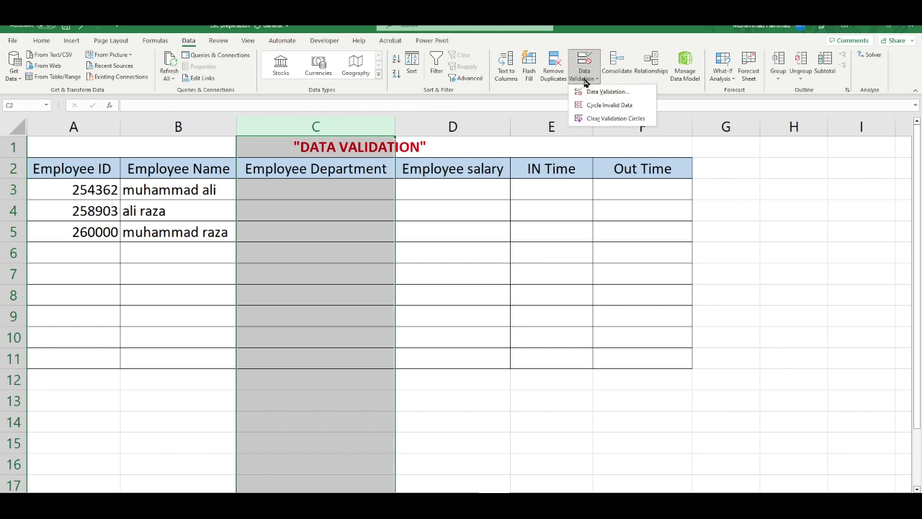
{"action": "left_click", "coordinate": [607, 91]}
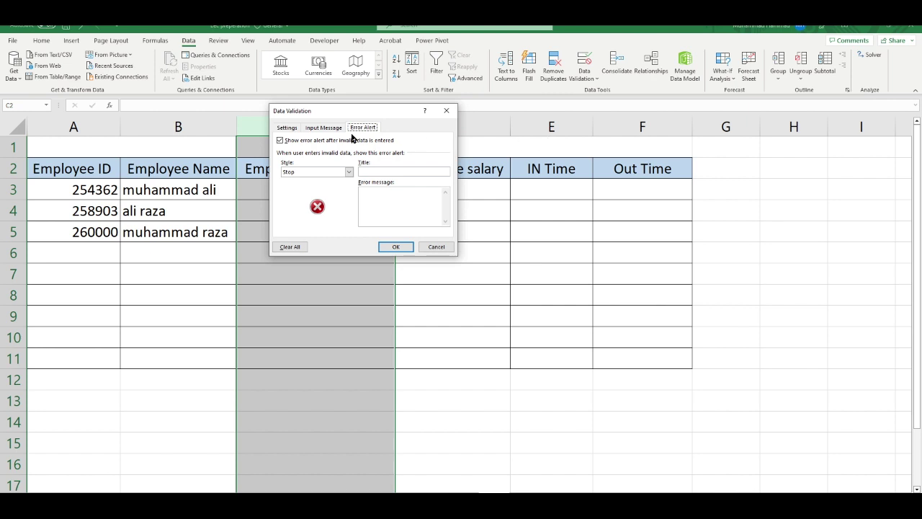
{"action": "left_click", "coordinate": [287, 127]}
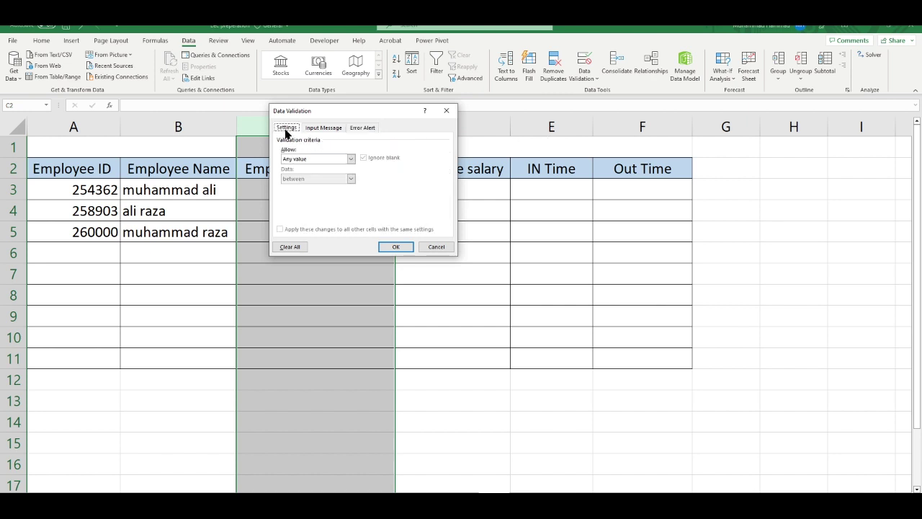
{"action": "left_click", "coordinate": [351, 159]}
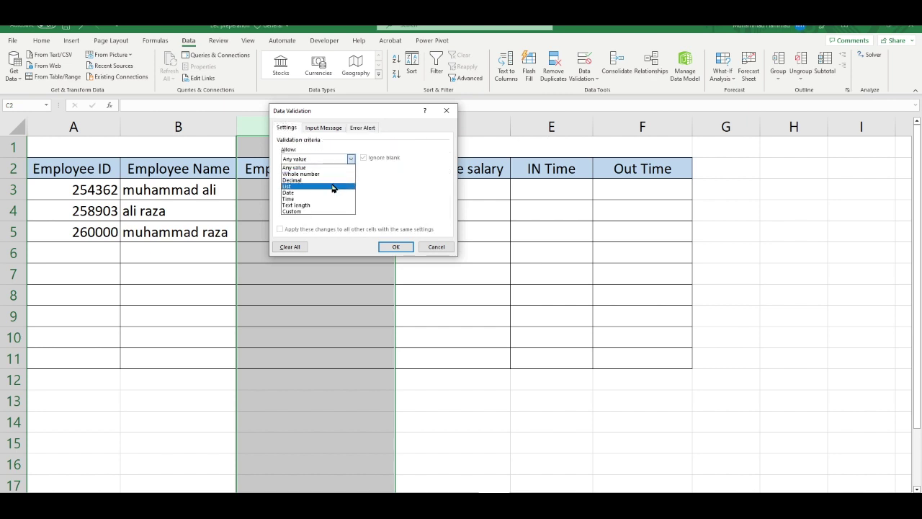
{"action": "left_click", "coordinate": [332, 186]}
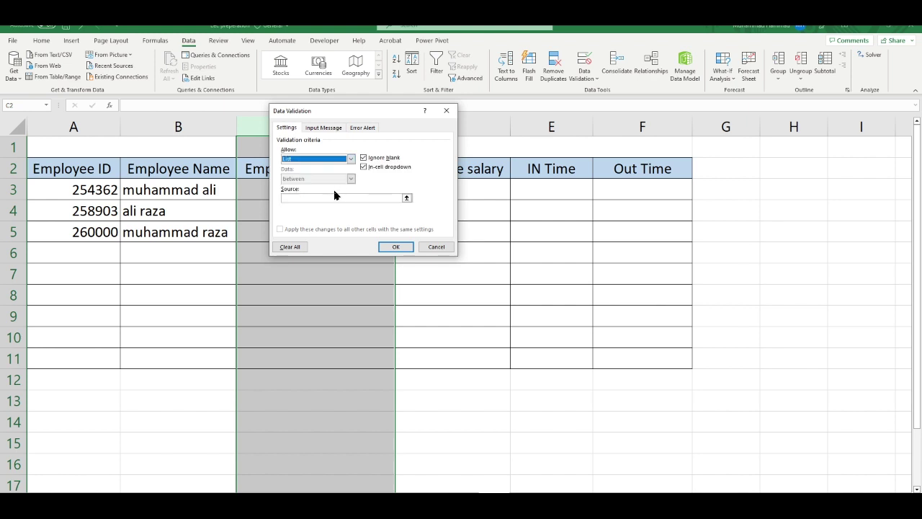
{"action": "left_click", "coordinate": [334, 197]}
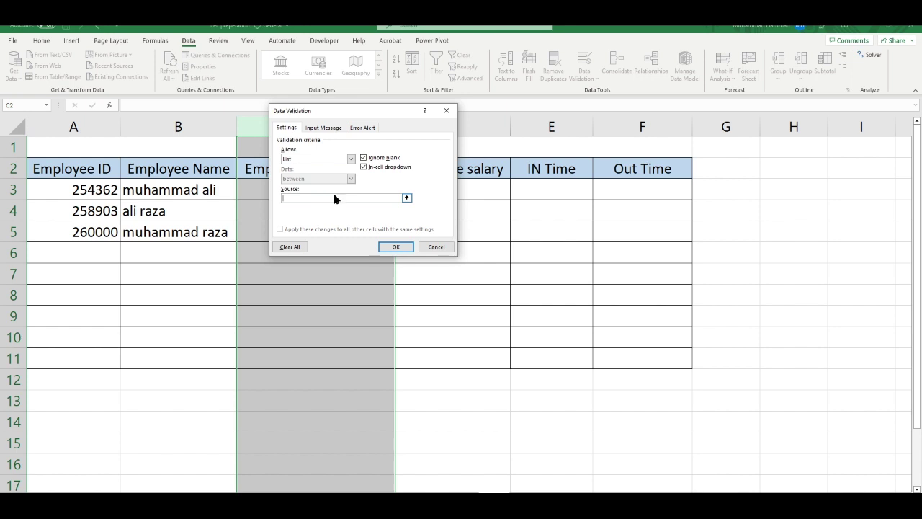
Point the list Source at the department names in =Sheet1!$A$1:$A$6.
{"action": "key", "text": "ctrl+Page_Up"}
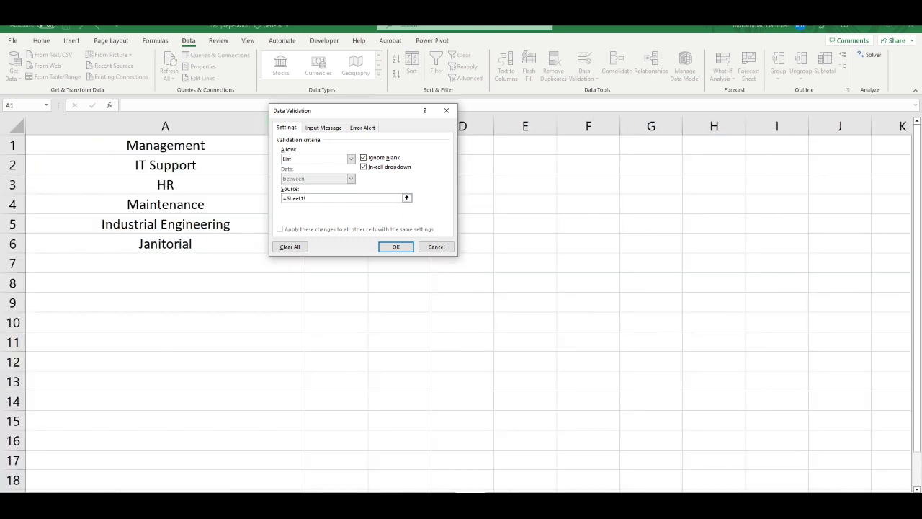
{"action": "key", "text": "ctrl+Page_Down"}
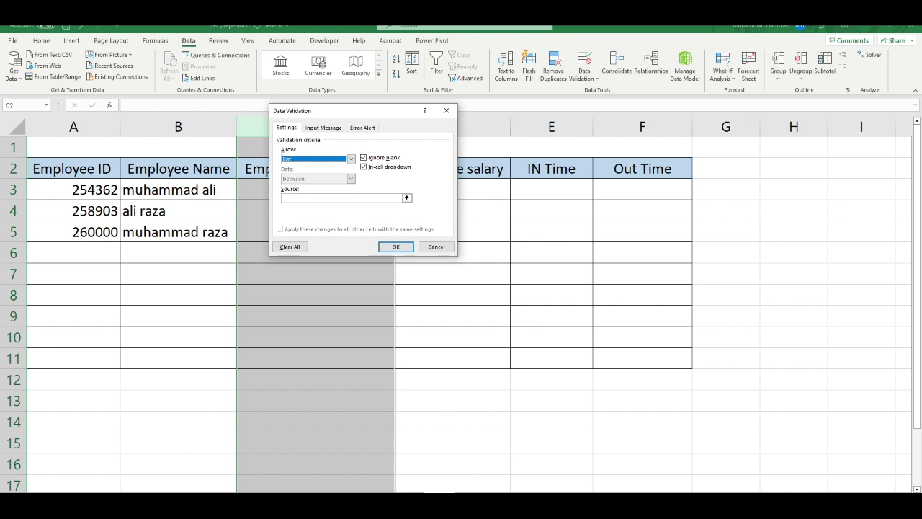
{"action": "left_click", "coordinate": [332, 198]}
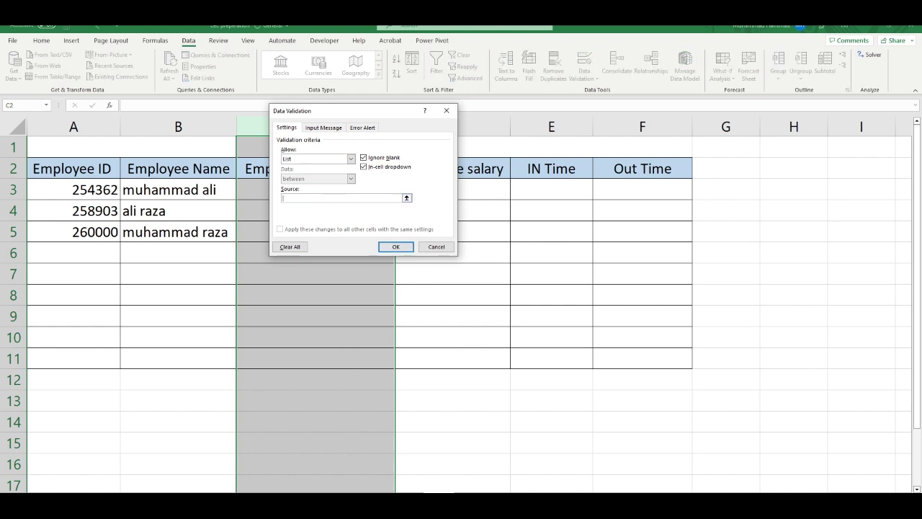
{"action": "left_click", "coordinate": [454, 488]}
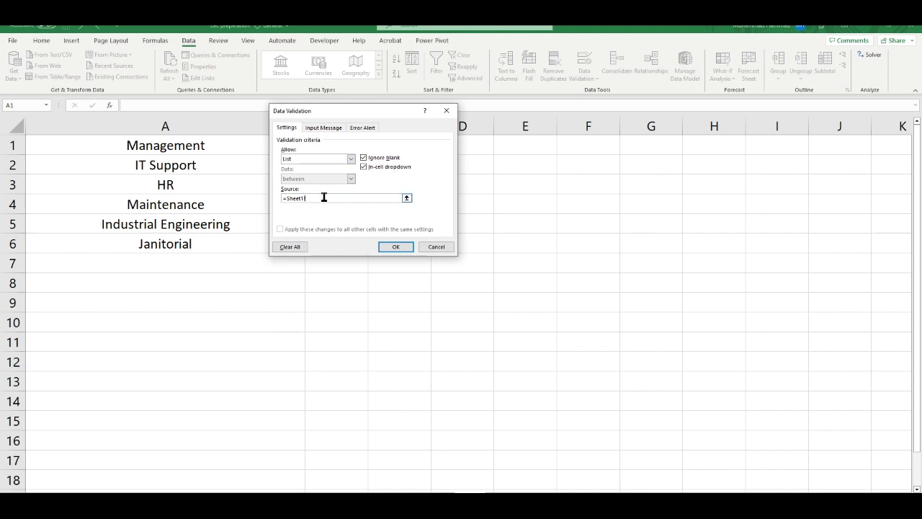
{"action": "left_click_drag", "start_coordinate": [134, 144], "coordinate": [137, 239]}
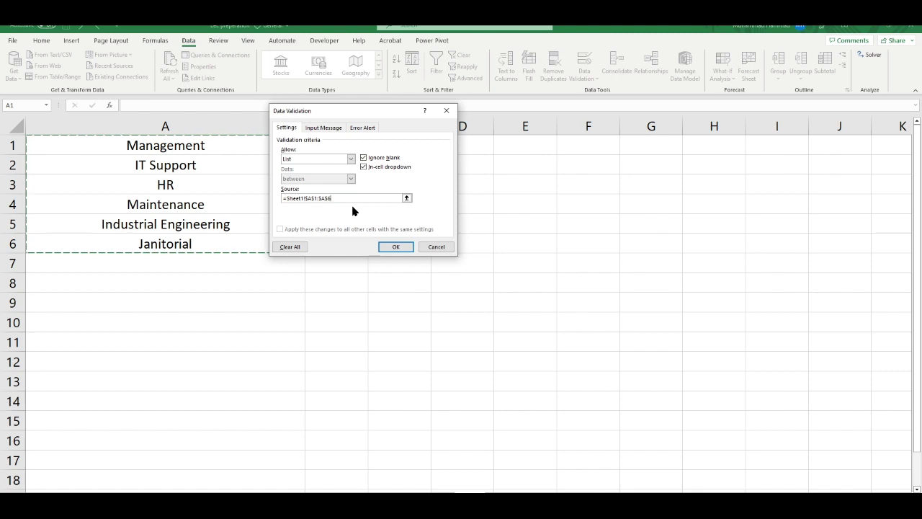
Add input message title 'Please enter the valid data' asking users to pick from the drop-down list.
{"action": "left_click", "coordinate": [326, 128]}
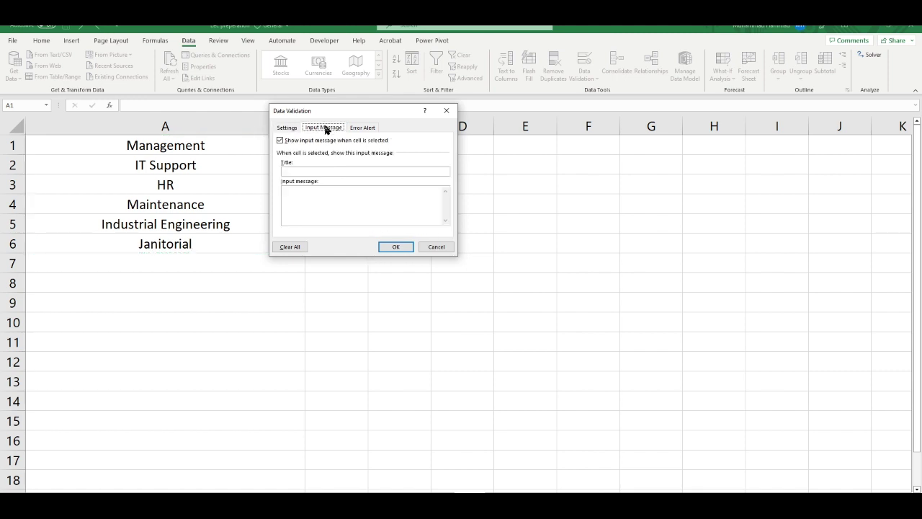
{"action": "left_click", "coordinate": [326, 170]}
{"action": "type", "text": "p"}
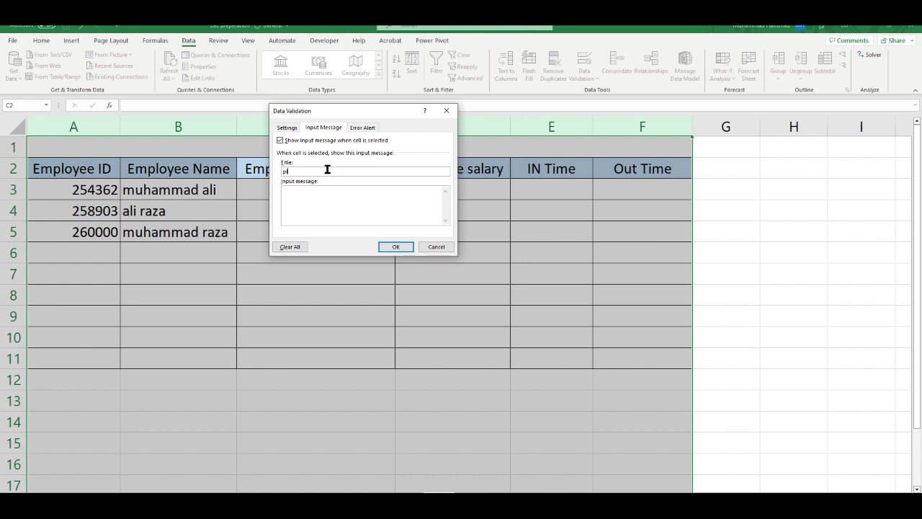
{"action": "type", "text": "lea"}
{"action": "type", "text": "s"}
{"action": "key", "text": "BackSpace"}
{"action": "key", "text": "BackSpace"}
{"action": "key", "text": "BackSpace"}
{"action": "type", "text": "Plea"}
{"action": "type", "text": "se enter"}
{"action": "type", "text": " the va"}
{"action": "type", "text": "lid data"}
{"action": "left_click", "coordinate": [293, 199]}
{"action": "type", "text": "Please s"}
{"action": "type", "text": "lect from t"}
{"action": "type", "text": "he dr"}
{"action": "type", "text": "op down l"}
{"action": "type", "text": "is"}
Add a Stop error alert titled 'Not Valid Data' and apply the department rule.
{"action": "left_click", "coordinate": [355, 129]}
{"action": "left_click", "coordinate": [377, 170]}
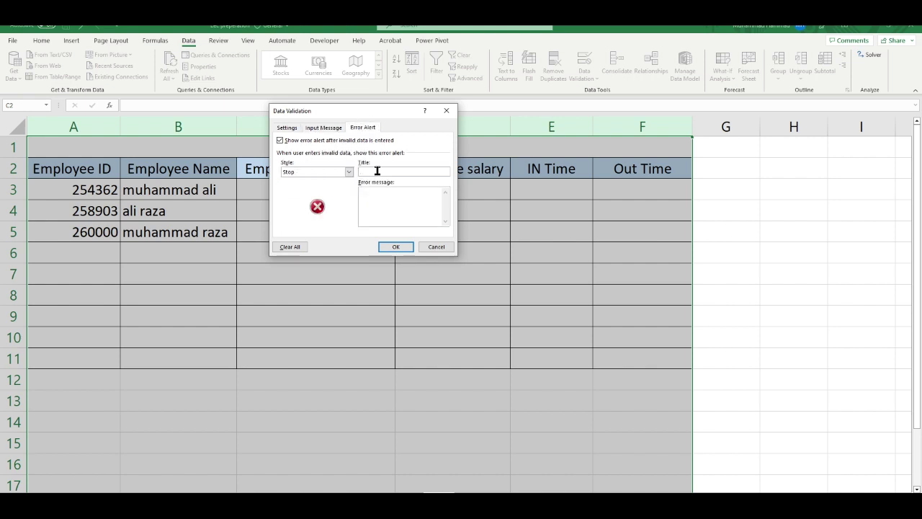
{"action": "type", "text": "o"}
{"action": "type", "text": "a"}
{"action": "type", "text": "Data "}
{"action": "type", "text": "leas"}
{"action": "type", "text": "rom"}
{"action": "type", "text": "he dro"}
{"action": "type", "text": "wn"}
{"action": "type", "text": "list."}
{"action": "left_click", "coordinate": [396, 247]}
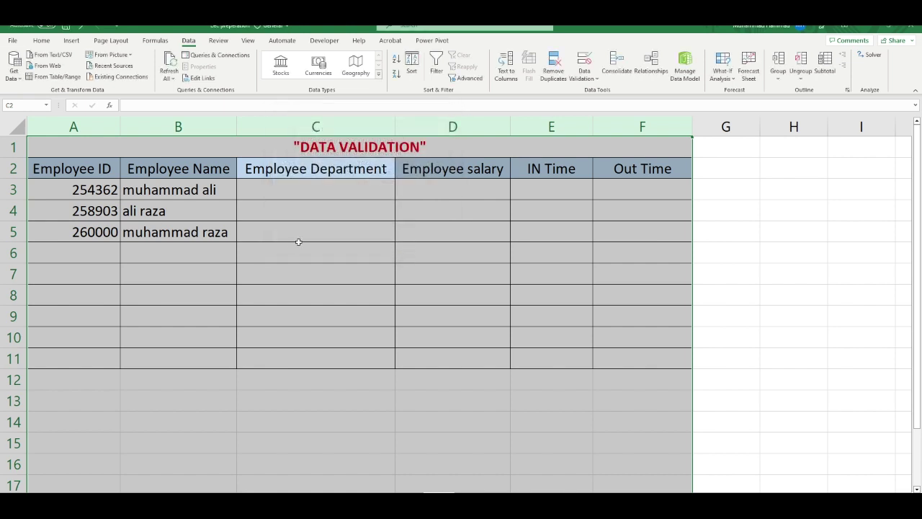
Try several department choices in C3's drop-down, settling on Maintenance.
{"action": "left_click", "coordinate": [350, 209]}
{"action": "left_click", "coordinate": [315, 194]}
{"action": "left_click", "coordinate": [292, 214]}
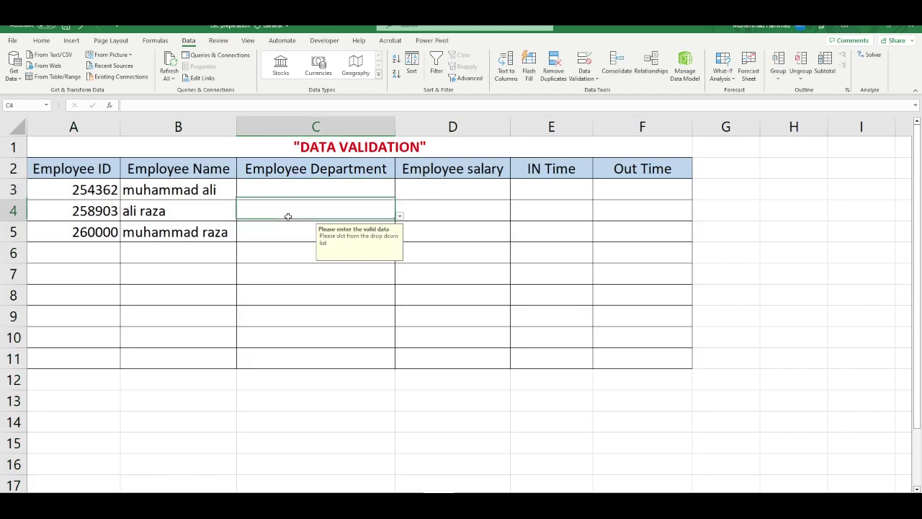
{"action": "left_click", "coordinate": [292, 231]}
{"action": "left_click", "coordinate": [280, 193]}
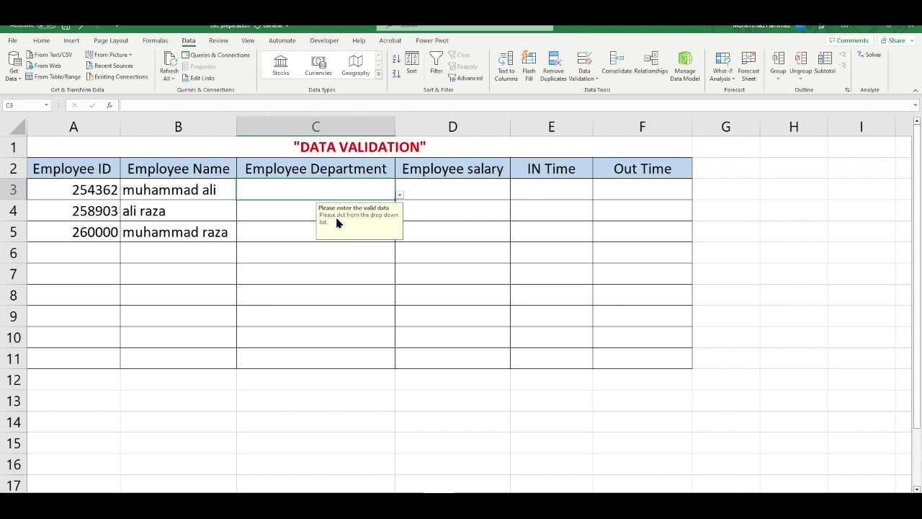
{"action": "left_click", "coordinate": [400, 196]}
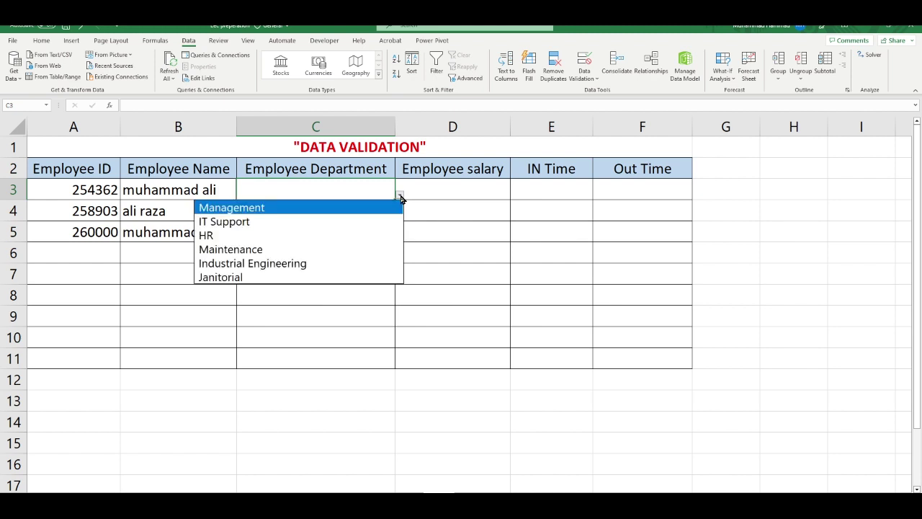
{"action": "left_click", "coordinate": [273, 211]}
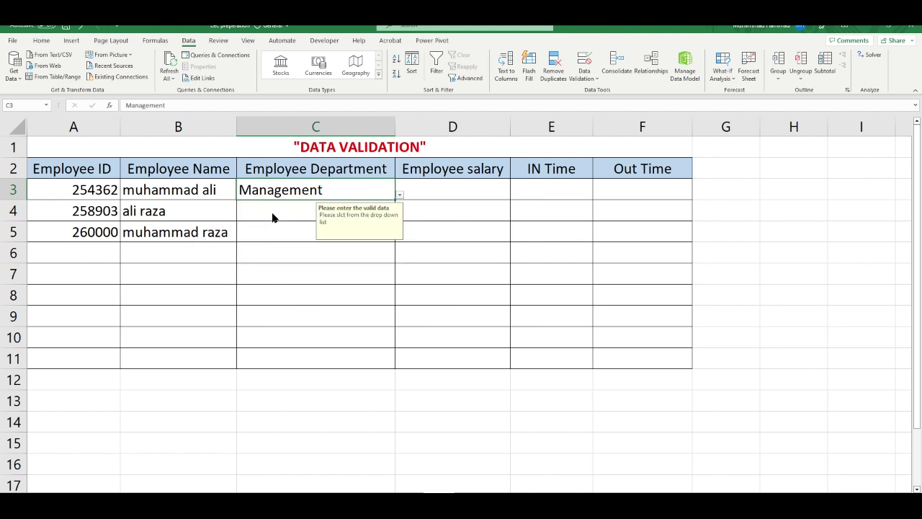
{"action": "left_click", "coordinate": [399, 197]}
{"action": "left_click", "coordinate": [318, 224]}
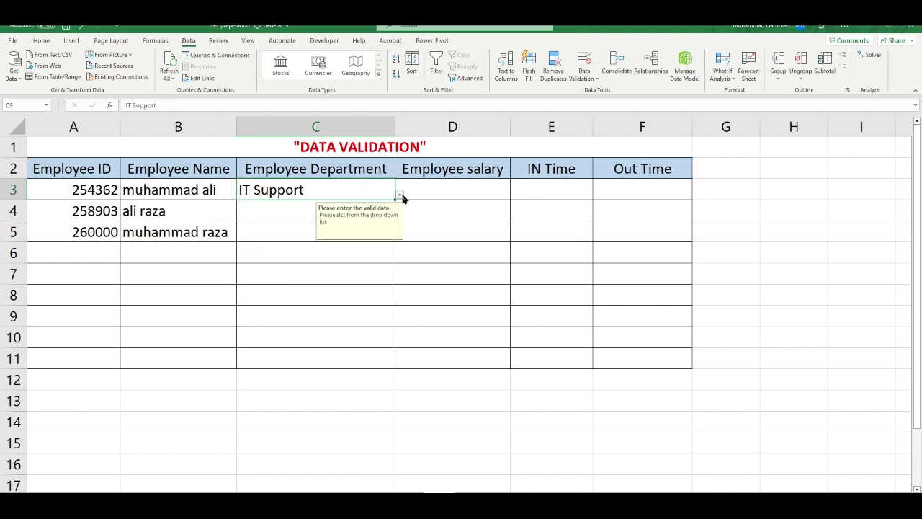
{"action": "left_click", "coordinate": [400, 195]}
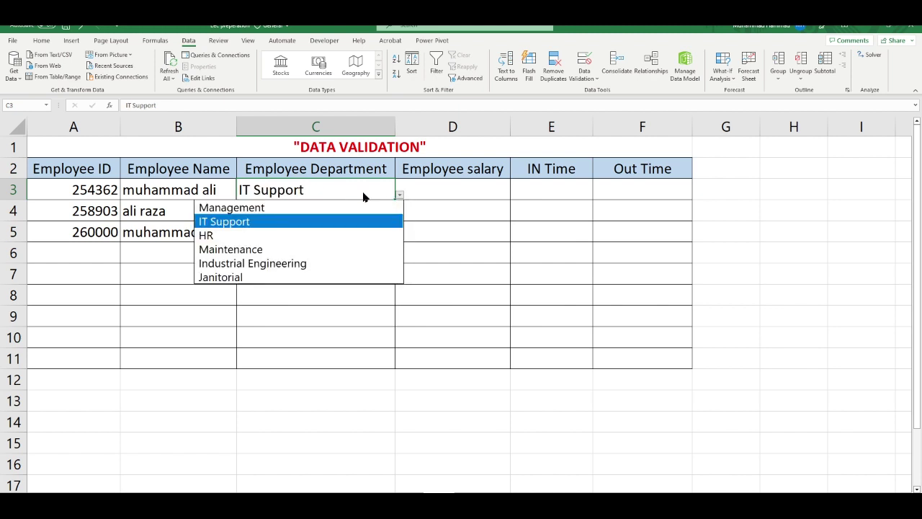
{"action": "left_click", "coordinate": [345, 235]}
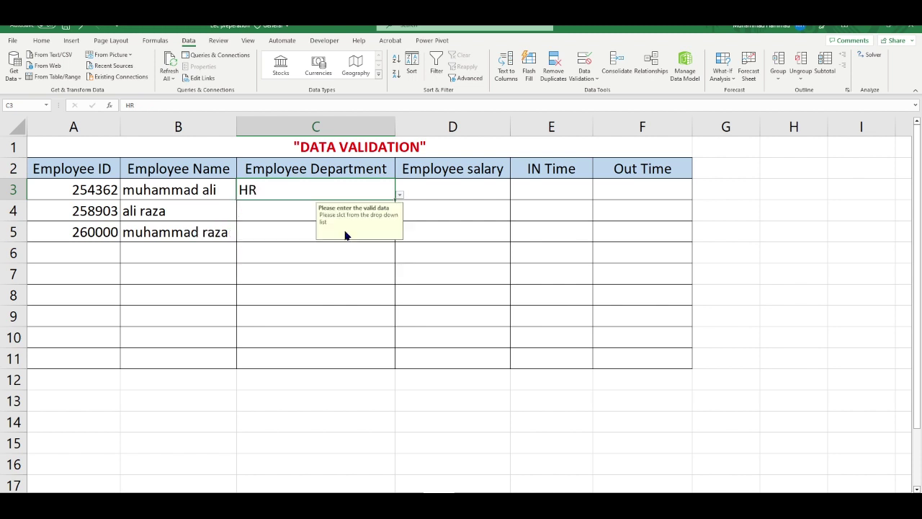
{"action": "left_click", "coordinate": [399, 196]}
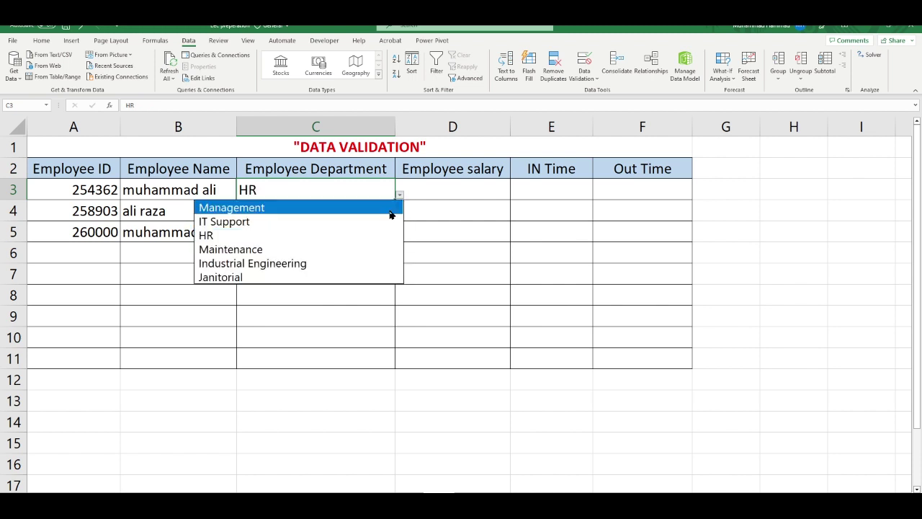
{"action": "left_click", "coordinate": [352, 246]}
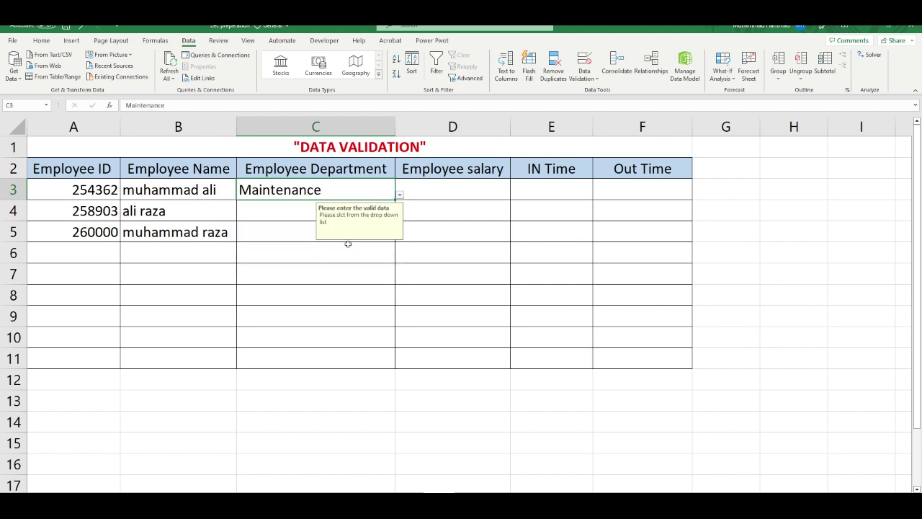
Pick Industrial Engineering for C4 and IT Support for C5 from the drop-downs.
{"action": "left_click", "coordinate": [256, 212]}
{"action": "left_click", "coordinate": [400, 215]}
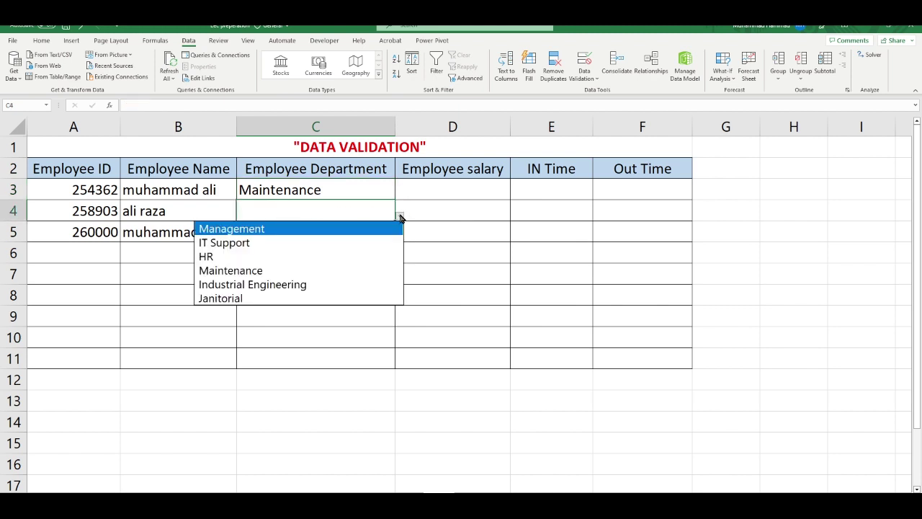
{"action": "left_click", "coordinate": [328, 284]}
{"action": "left_click", "coordinate": [297, 236]}
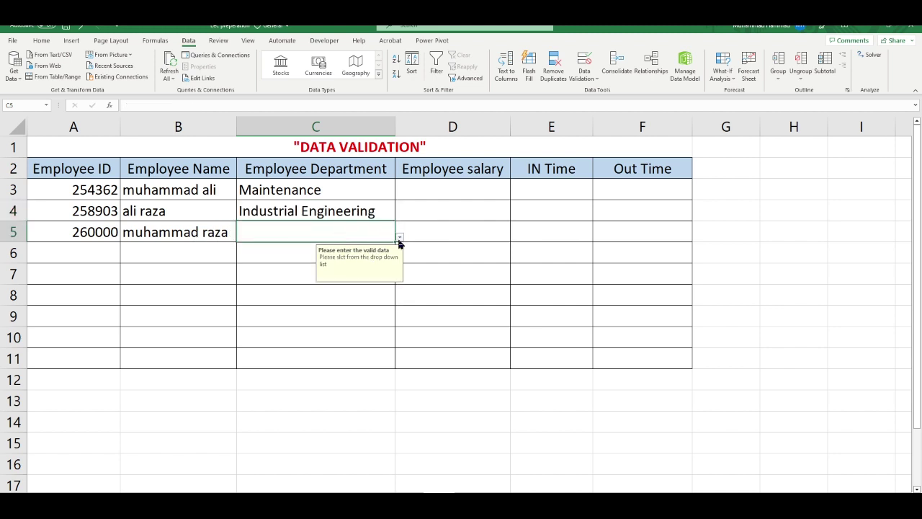
{"action": "left_click", "coordinate": [400, 236]}
{"action": "left_click", "coordinate": [328, 263]}
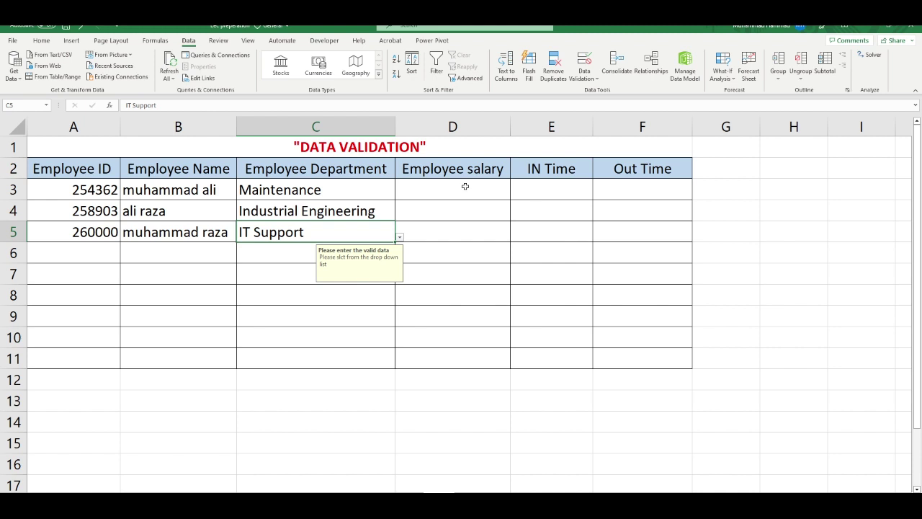
Give column D a Decimal validation between 10000 and 100000.
{"action": "left_click", "coordinate": [453, 126]}
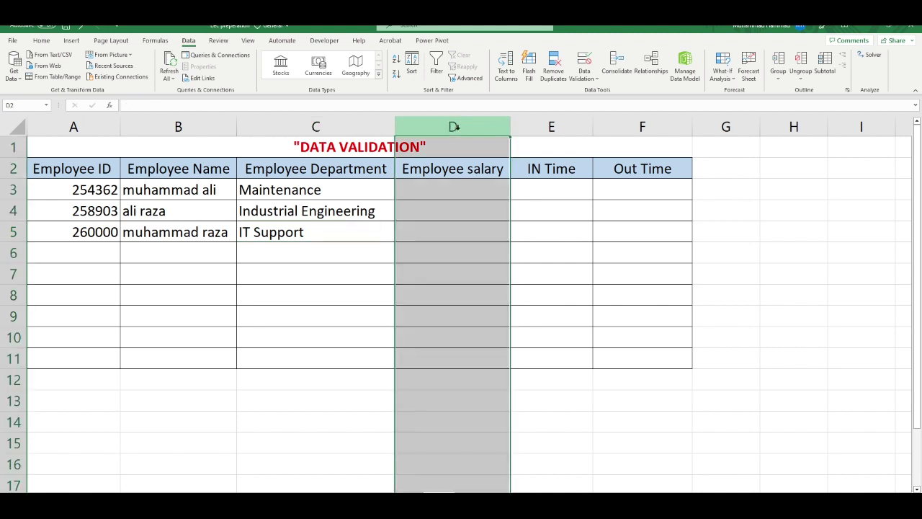
{"action": "left_click", "coordinate": [585, 77]}
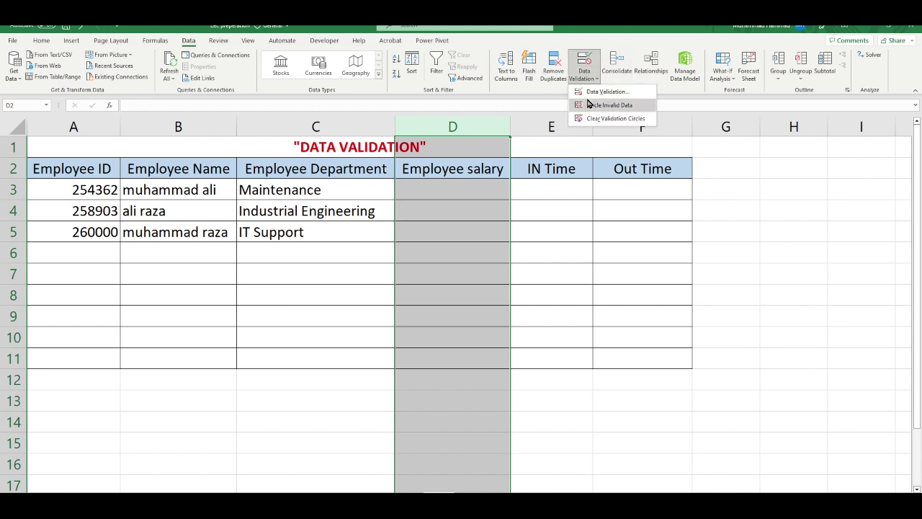
{"action": "left_click", "coordinate": [589, 96]}
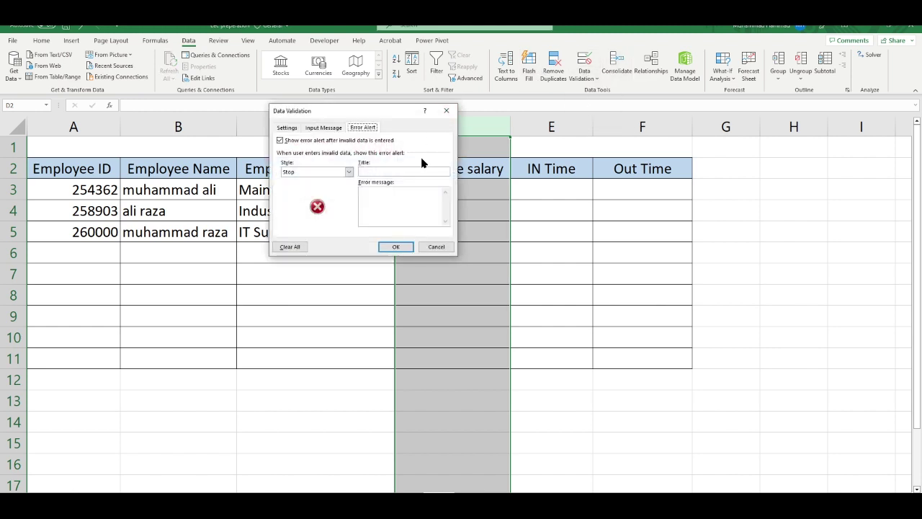
{"action": "left_click", "coordinate": [290, 128]}
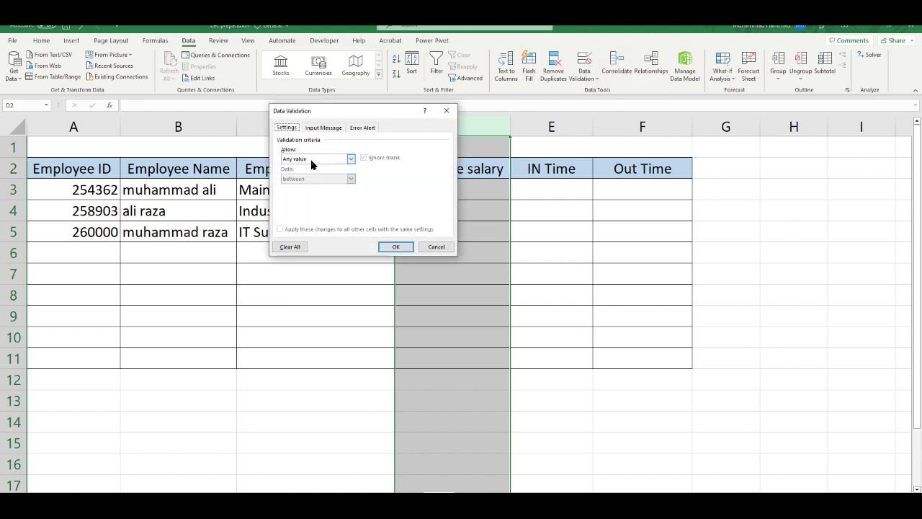
{"action": "left_click", "coordinate": [312, 162]}
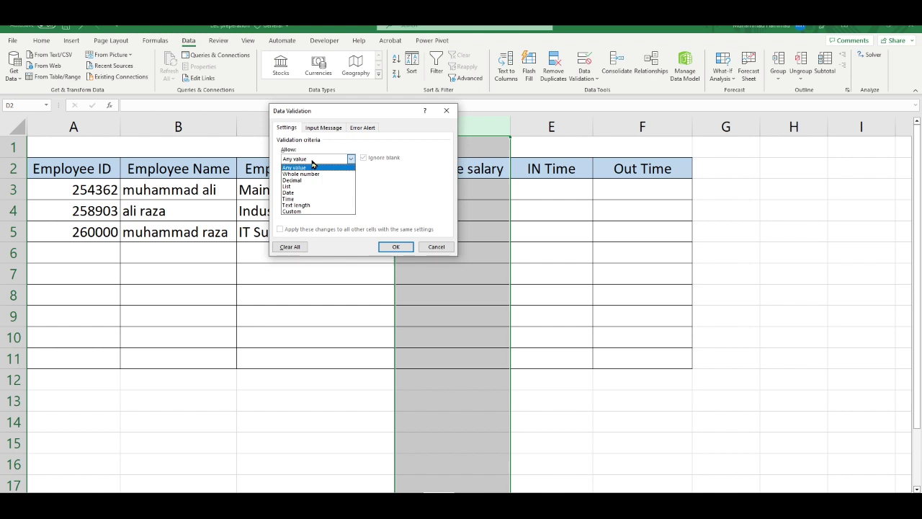
{"action": "left_click", "coordinate": [308, 180]}
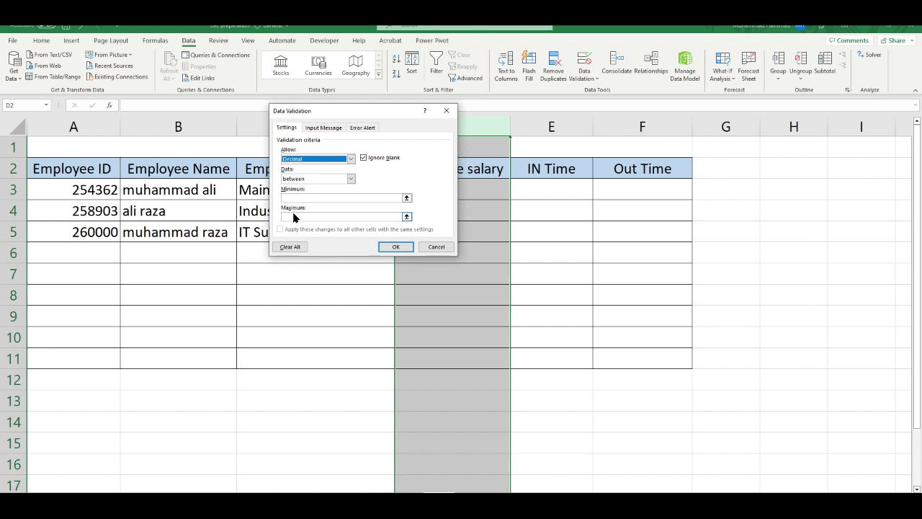
{"action": "left_click", "coordinate": [315, 199]}
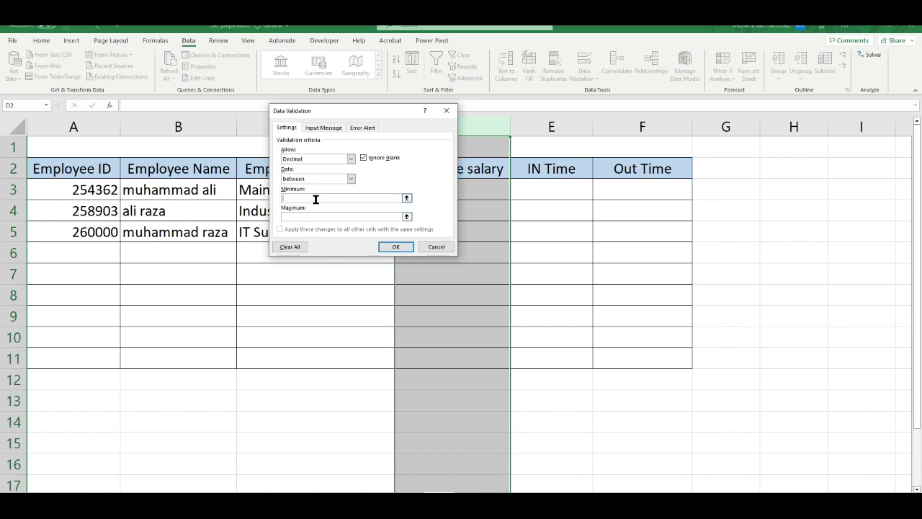
{"action": "type", "text": "10"}
{"action": "left_click", "coordinate": [319, 217]}
{"action": "type", "text": "0000"}
{"action": "left_click", "coordinate": [326, 129]}
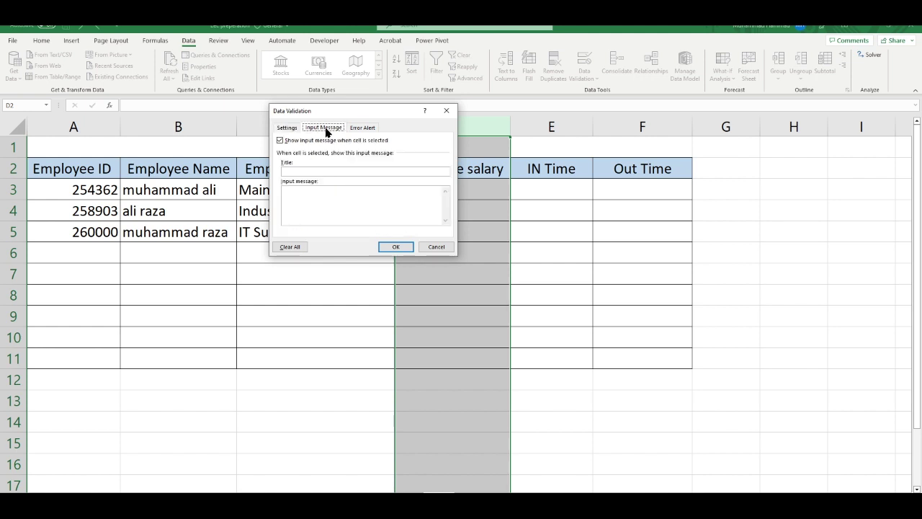
{"action": "left_click", "coordinate": [322, 172]}
{"action": "type", "text": "Pl"}
{"action": "type", "text": "ease "}
{"action": "type", "text": "enter the val"}
{"action": "type", "text": "id"}
{"action": "type", "text": " data"}
{"action": "left_click_drag", "start_coordinate": [353, 172], "coordinate": [282, 166]}
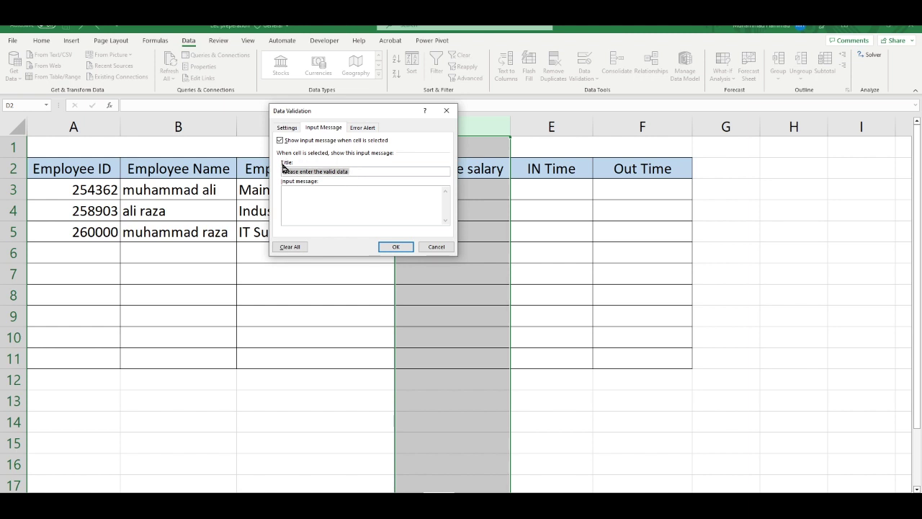
{"action": "key", "text": "ctrl+c"}
{"action": "left_click", "coordinate": [304, 205]}
{"action": "key", "text": "ctrl+v"}
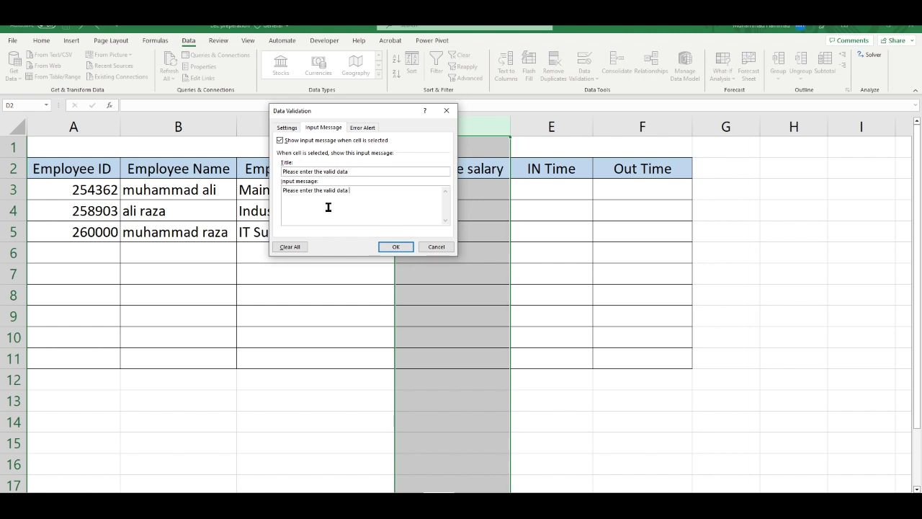
{"action": "type", "text": "fron"}
{"action": "type", "text": "m"}
{"action": "key", "text": "BackSpace"}
{"action": "key", "text": "BackSpace"}
{"action": "type", "text": "10000-"}
{"action": "type", "text": "100000"}
Add a Stop alert titled 'Not Valid data' reading 'Please enter the valid data', and apply.
{"action": "left_click", "coordinate": [363, 128]}
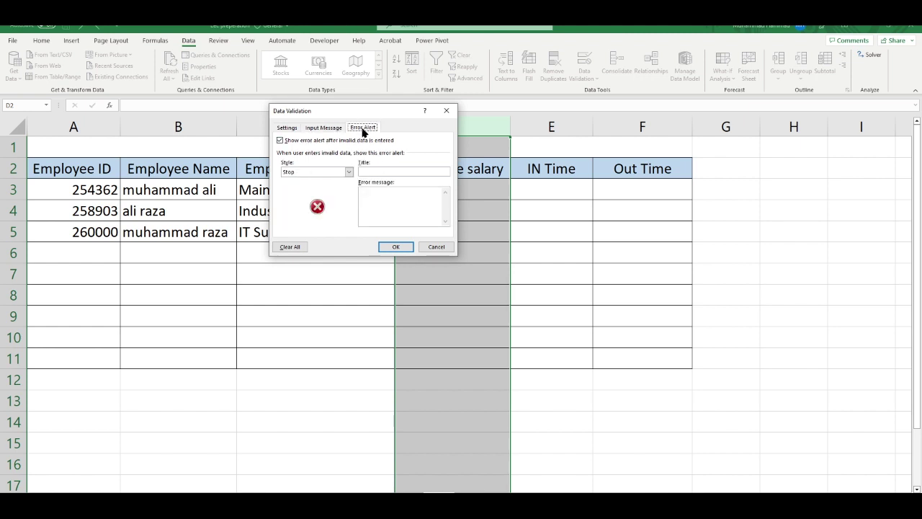
{"action": "left_click", "coordinate": [399, 172]}
{"action": "type", "text": "Not V"}
{"action": "type", "text": "al"}
{"action": "type", "text": "id data"}
{"action": "left_click", "coordinate": [408, 209]}
{"action": "type", "text": "Please enter the valid data"}
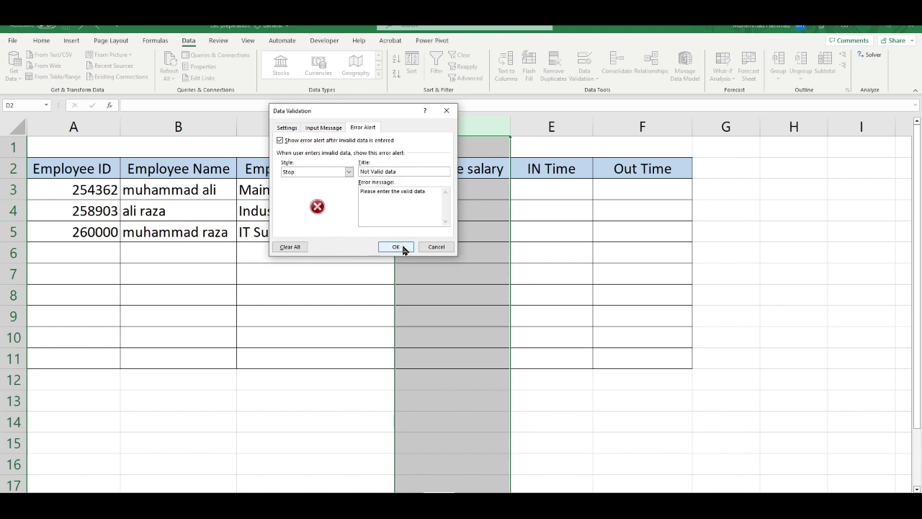
{"action": "left_click", "coordinate": [402, 246]}
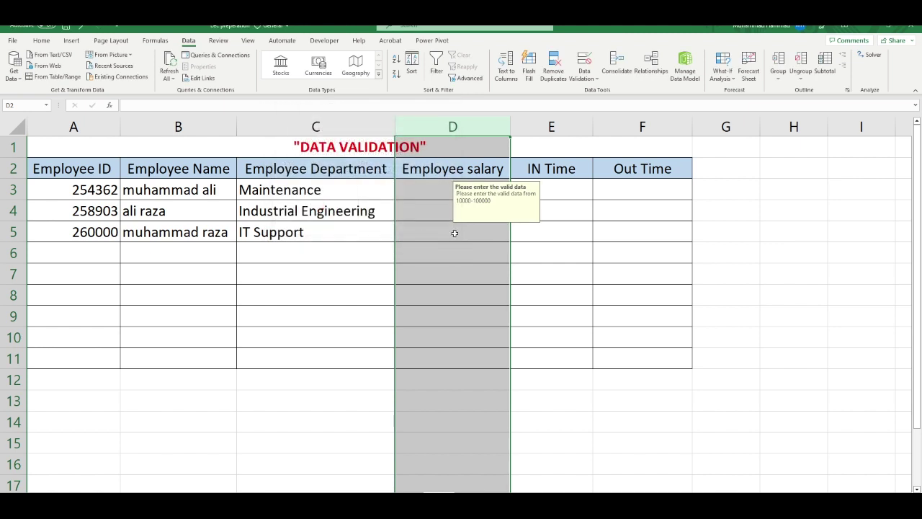
Test 9576 in D3 until rejected, then enter 10259 in D3 and 100000 in D4.
{"action": "left_click", "coordinate": [536, 230]}
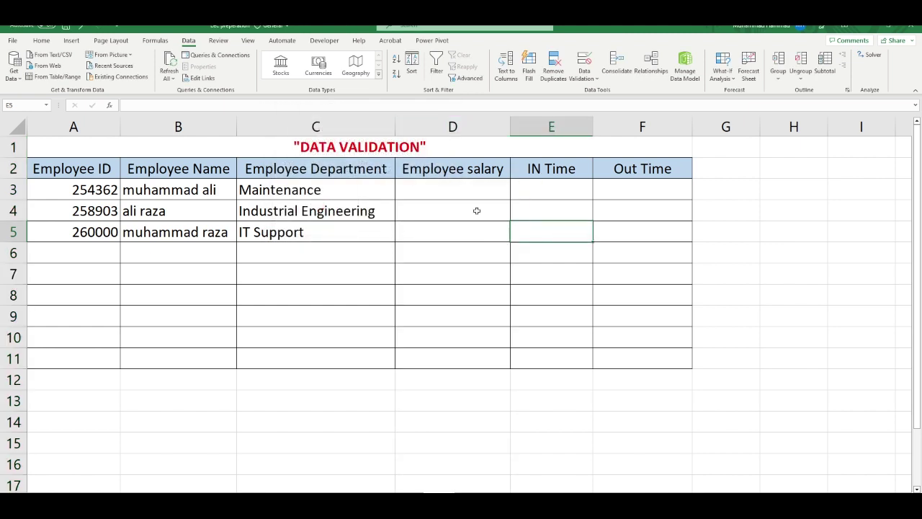
{"action": "left_click", "coordinate": [462, 194]}
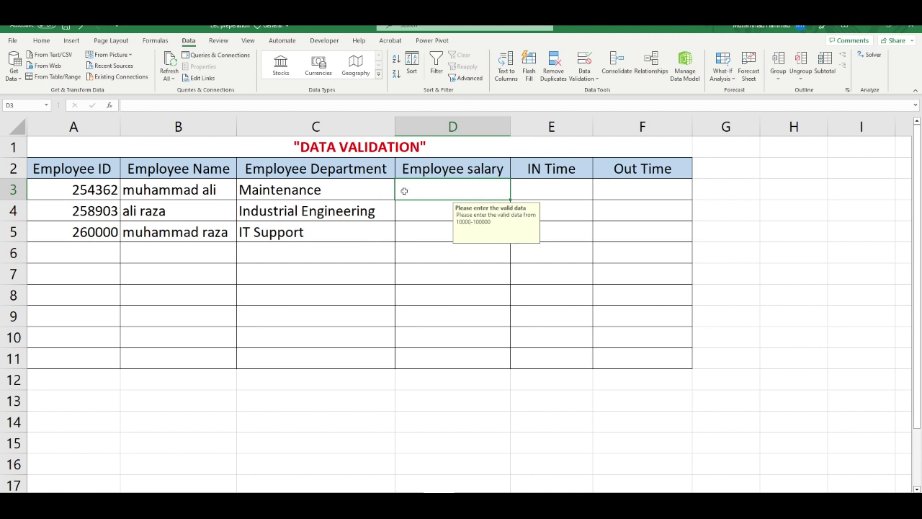
{"action": "type", "text": "95"}
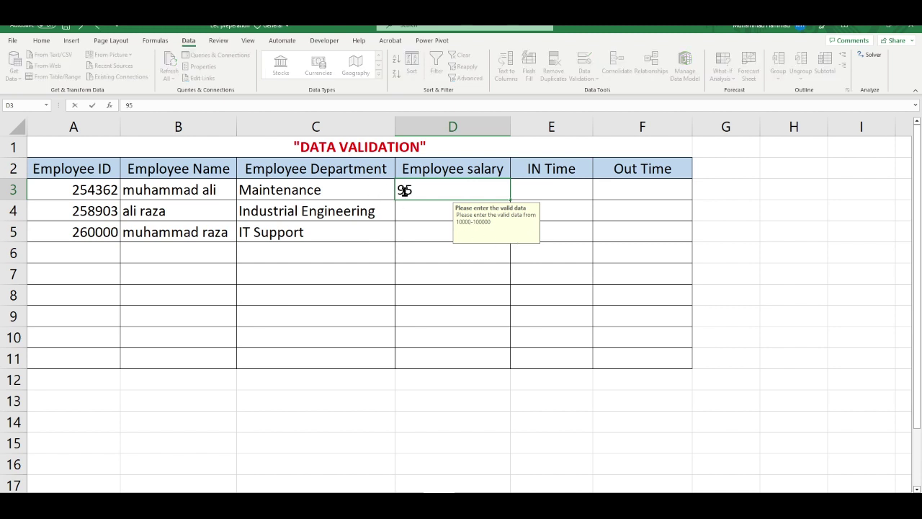
{"action": "type", "text": "76"}
{"action": "key", "text": "Return"}
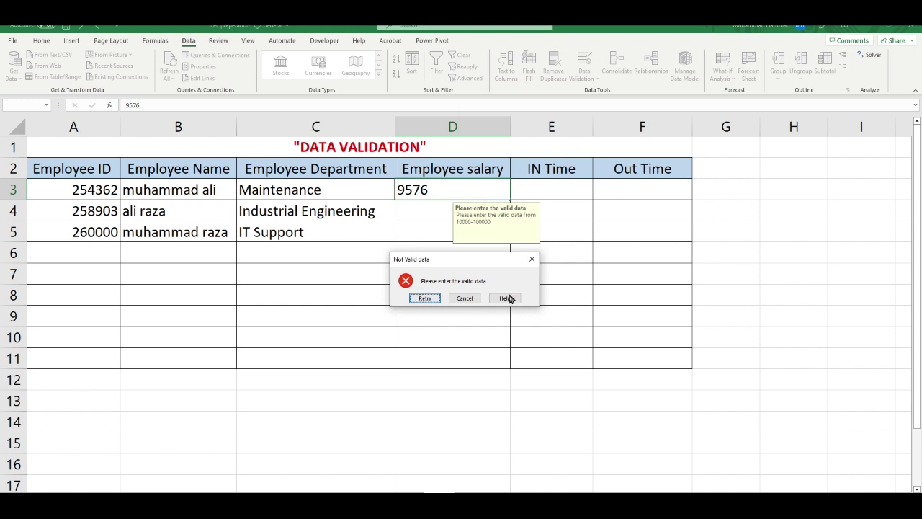
{"action": "left_click", "coordinate": [467, 298]}
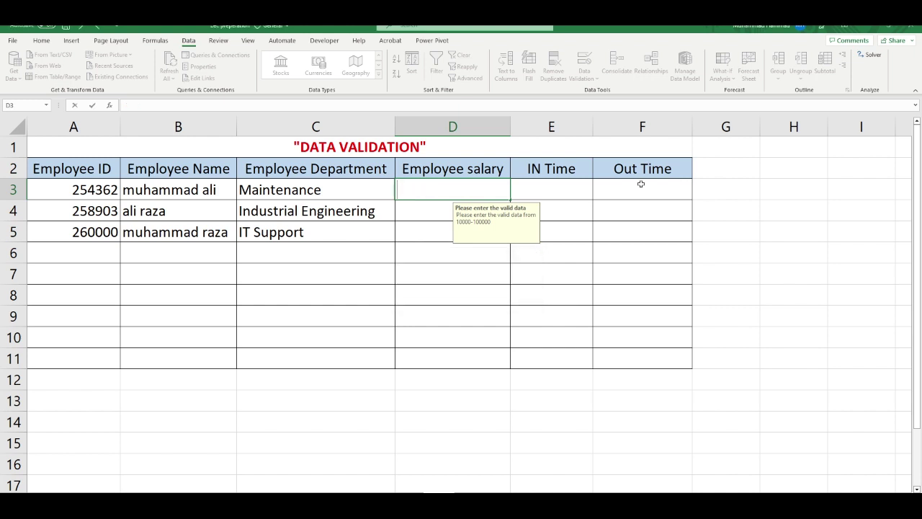
{"action": "type", "text": "10259"}
{"action": "key", "text": "Return"}
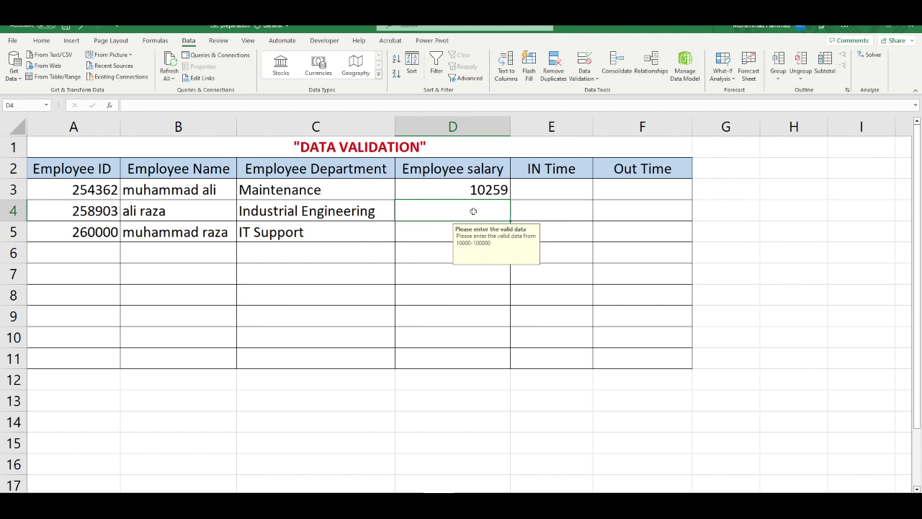
{"action": "type", "text": "100000"}
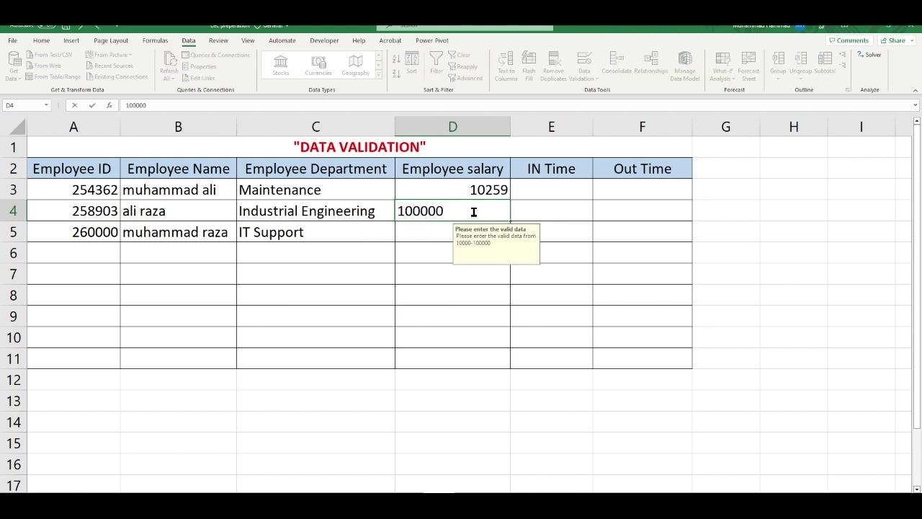
{"action": "key", "text": "Return"}
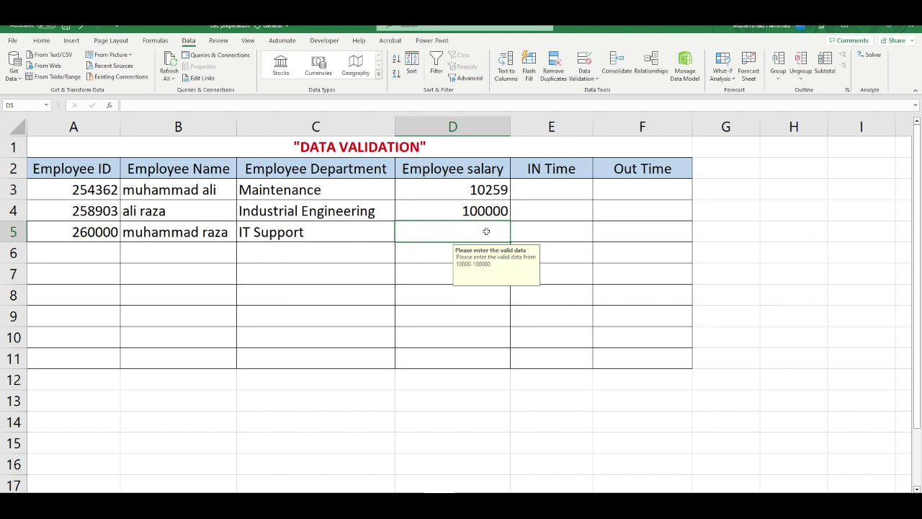
Try out-of-range salaries in D5, then settle on 95632.
{"action": "type", "text": "1000"}
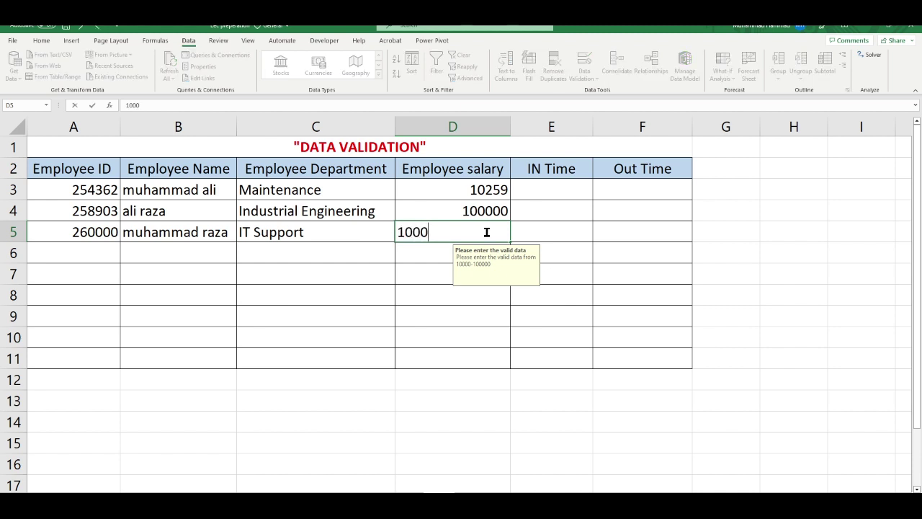
{"action": "type", "text": "001"}
{"action": "key", "text": "Return"}
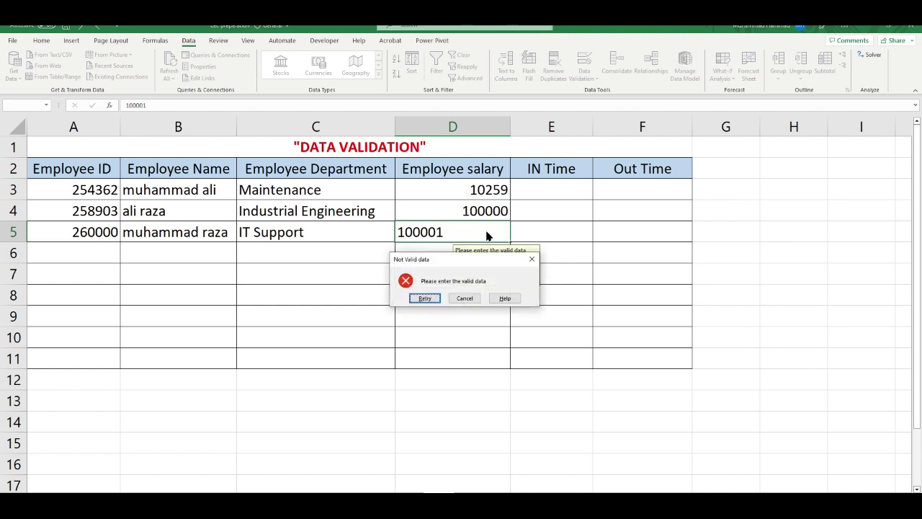
{"action": "left_click", "coordinate": [432, 298]}
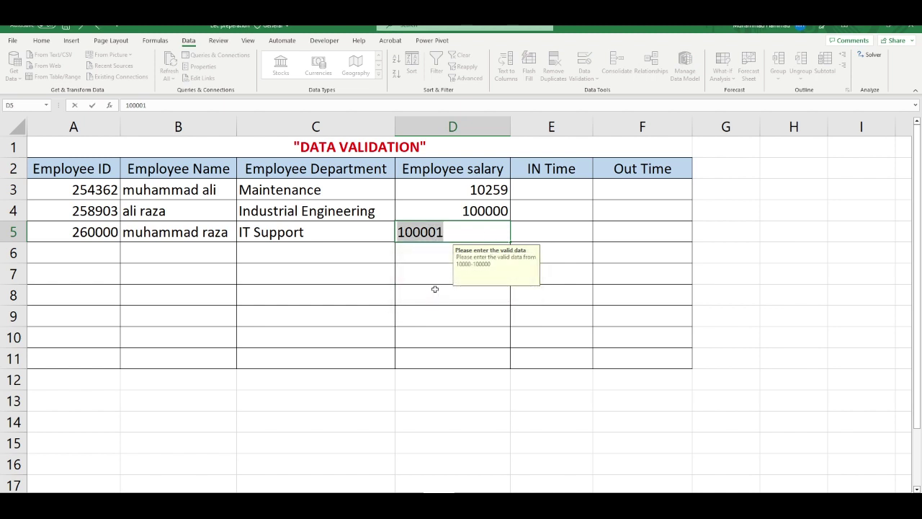
{"action": "key", "text": "BackSpace"}
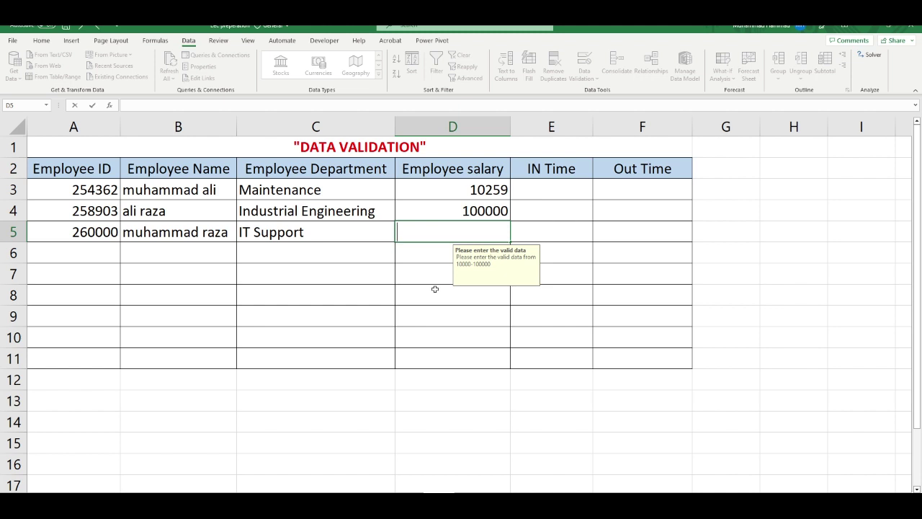
{"action": "type", "text": "956325"}
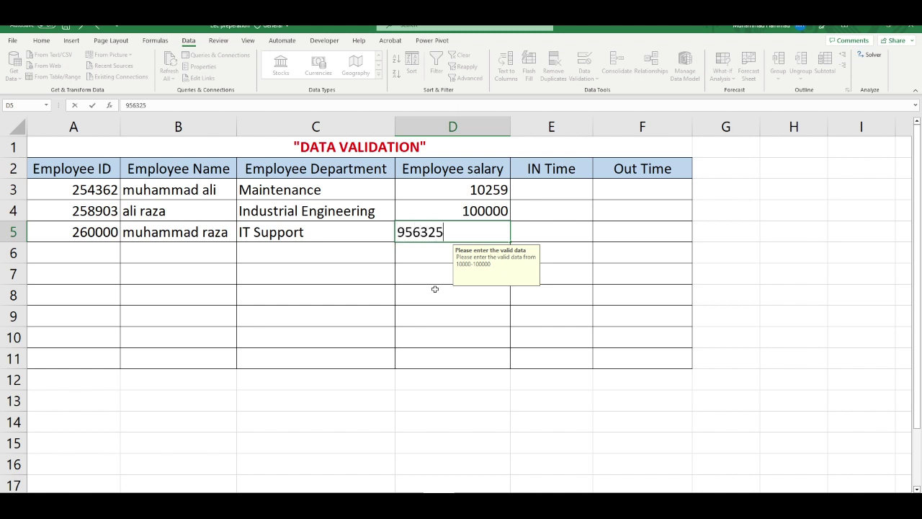
{"action": "key", "text": "Return"}
{"action": "left_click", "coordinate": [435, 292]}
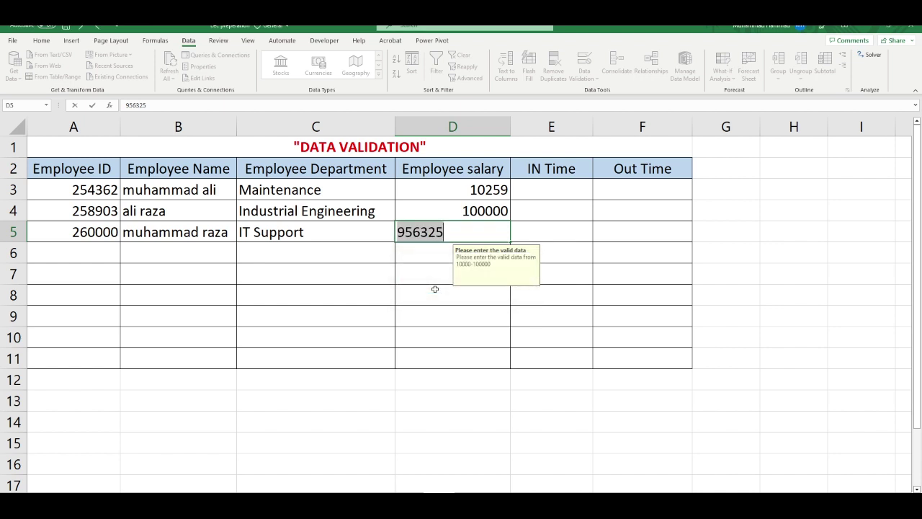
{"action": "type", "text": "95632"}
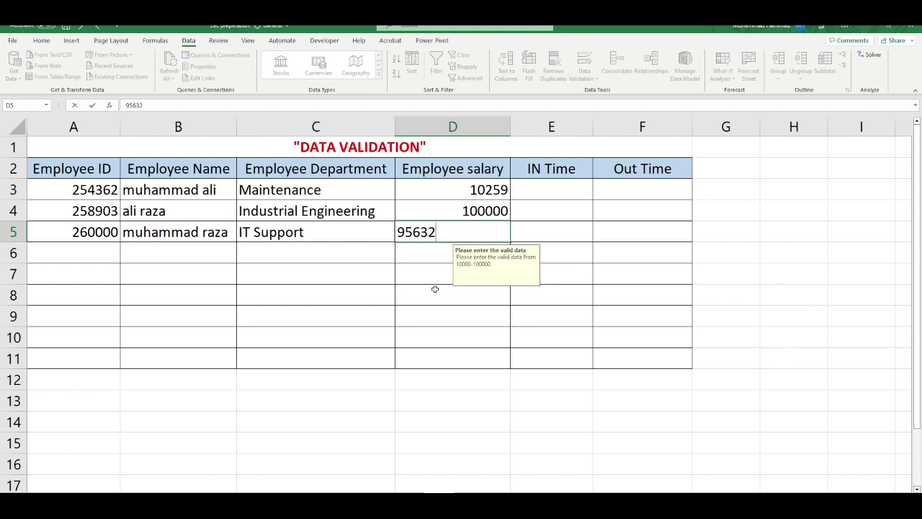
{"action": "key", "text": "Return"}
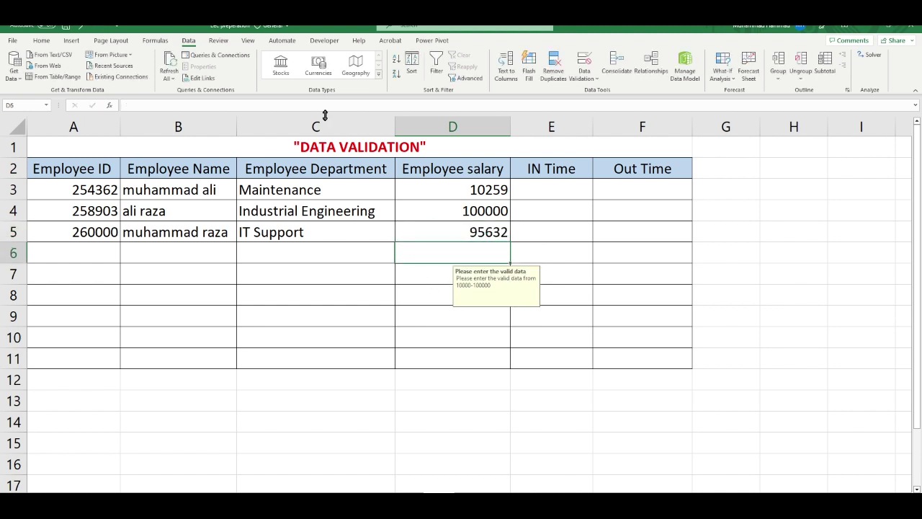
{"action": "left_click", "coordinate": [549, 196]}
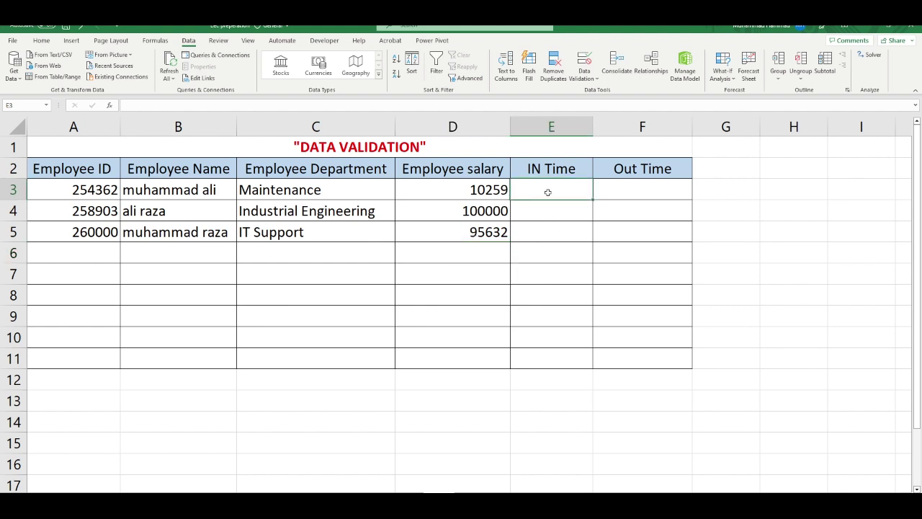
{"action": "left_click", "coordinate": [550, 126]}
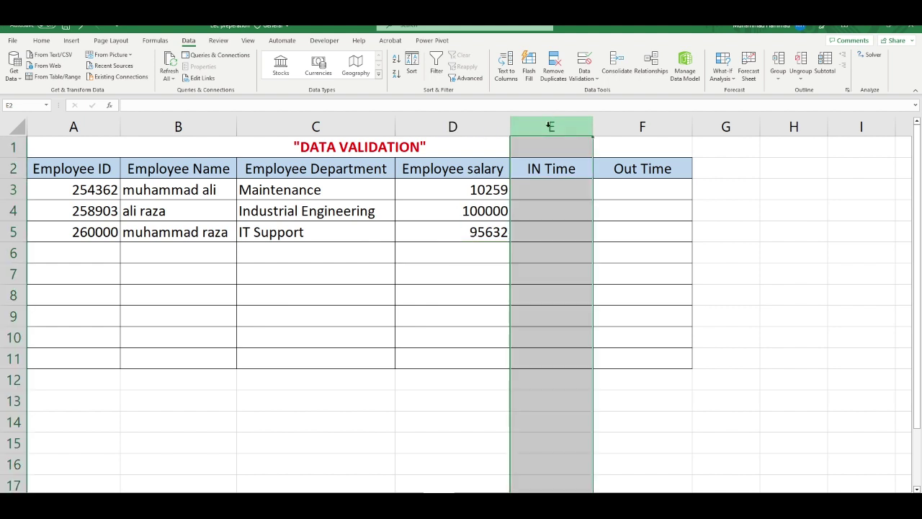
Give the IN Time column a Time validation between 08:30 and 9:15.
{"action": "left_click_drag", "start_coordinate": [550, 126], "coordinate": [575, 125]}
{"action": "left_click", "coordinate": [594, 78]}
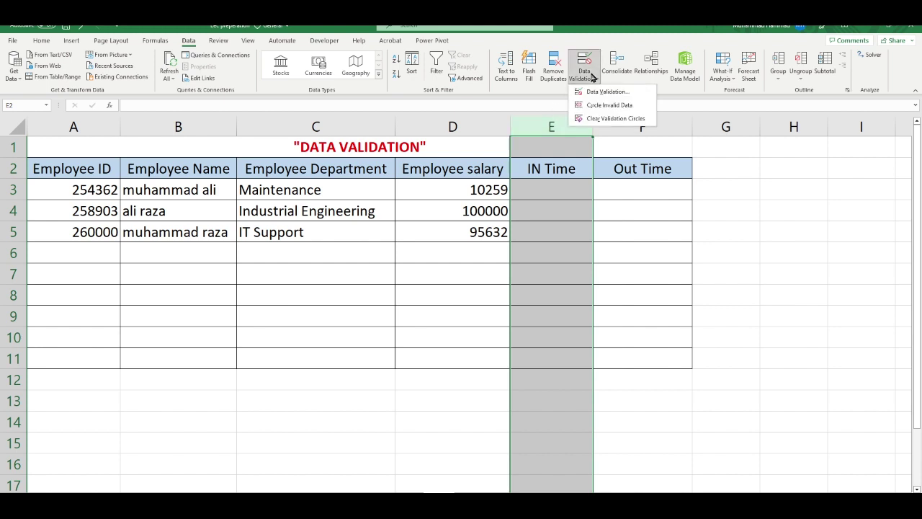
{"action": "left_click", "coordinate": [597, 94]}
{"action": "left_click", "coordinate": [288, 128]}
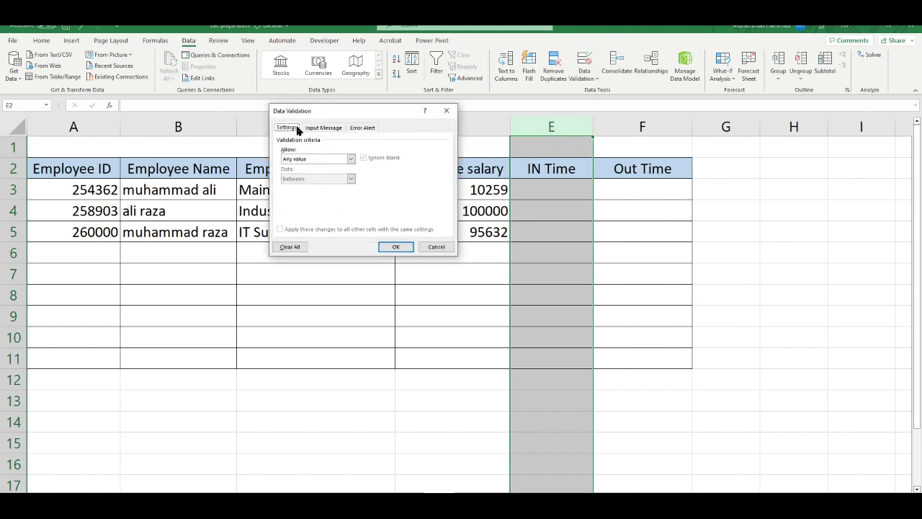
{"action": "left_click", "coordinate": [352, 158]}
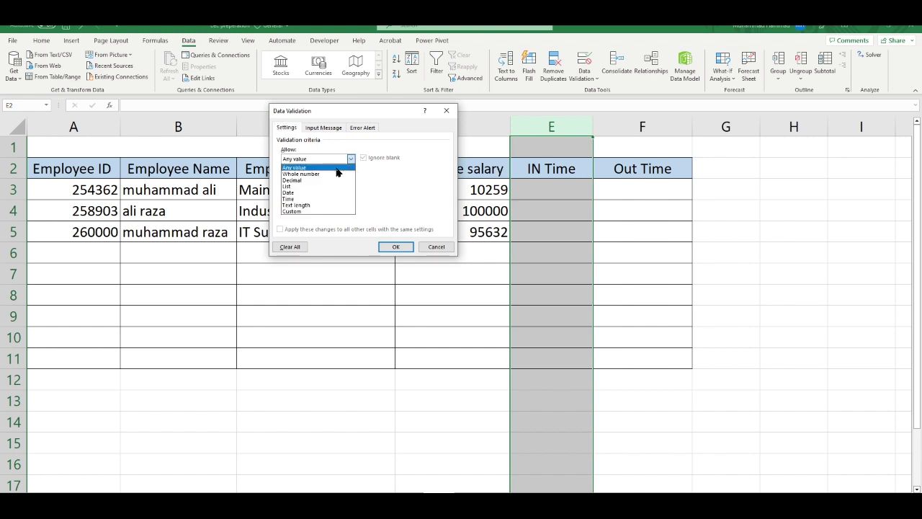
{"action": "left_click", "coordinate": [313, 199]}
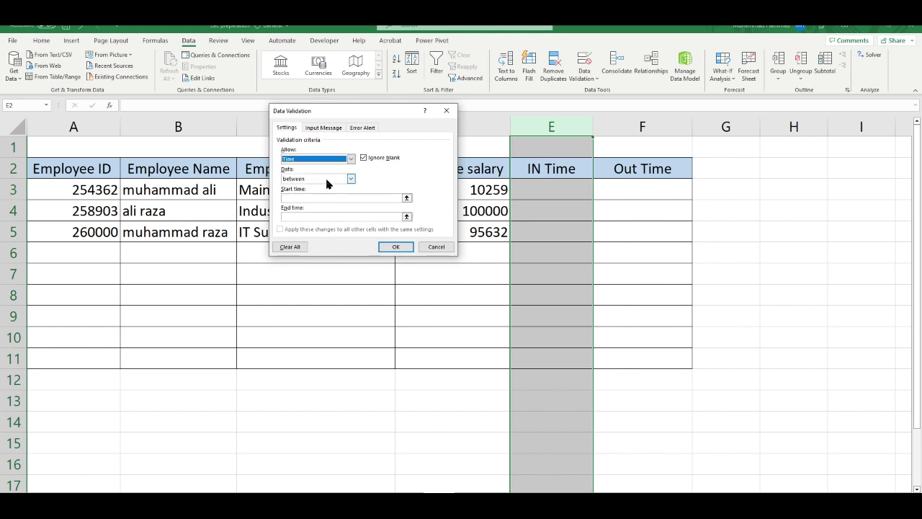
{"action": "left_click", "coordinate": [317, 199]}
{"action": "type", "text": "0"}
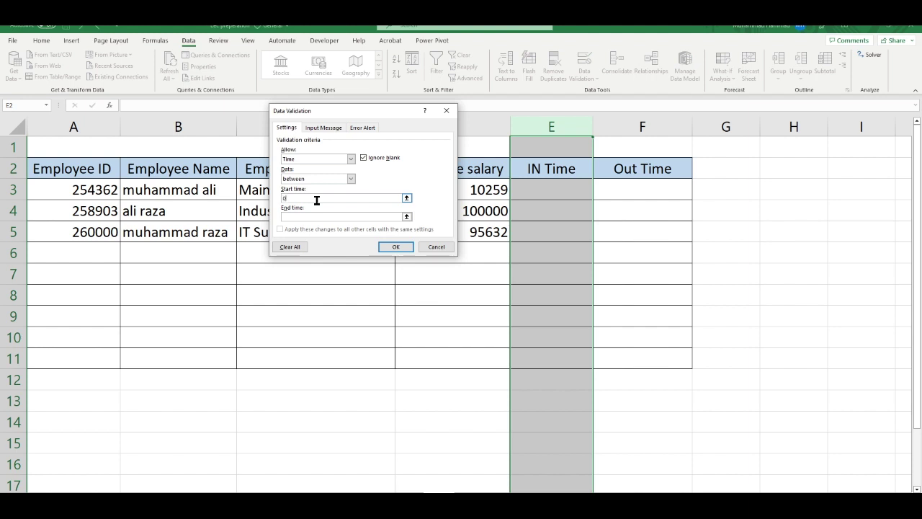
{"action": "type", "text": "8:30"}
{"action": "left_click", "coordinate": [319, 216]}
{"action": "type", "text": "15"}
Add an IN Time input message reading 'please enter the valid data from 08:30-09:15'.
{"action": "left_click", "coordinate": [317, 128]}
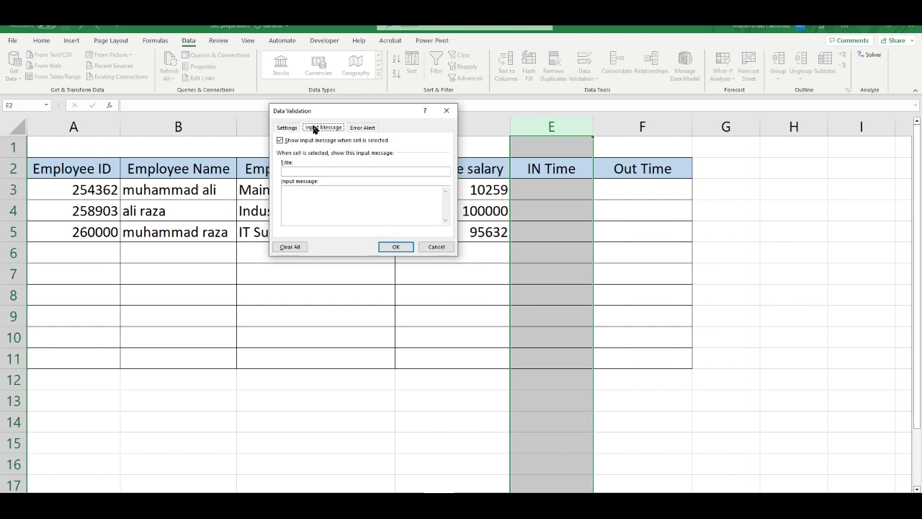
{"action": "left_click", "coordinate": [330, 171]}
{"action": "type", "text": "ease enter"}
{"action": "type", "text": " the "}
{"action": "type", "text": "wor"}
{"action": "type", "text": "d data"}
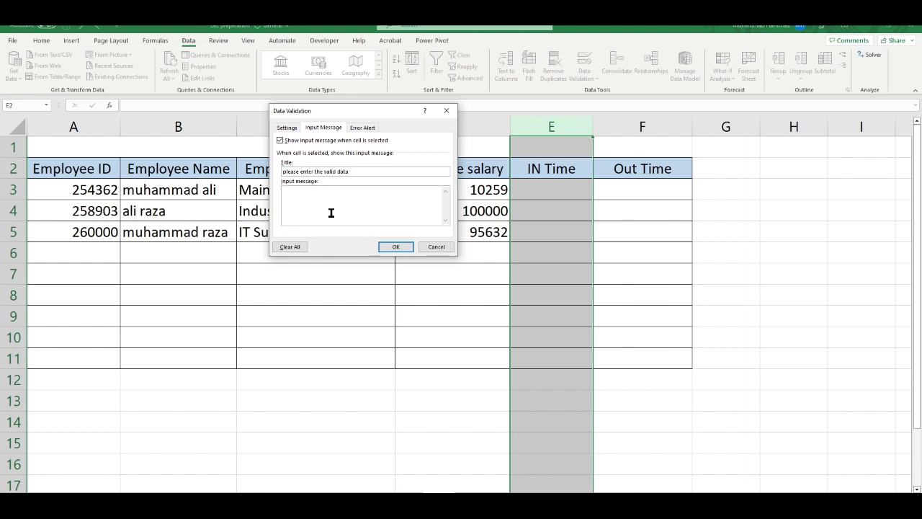
{"action": "left_click_drag", "start_coordinate": [352, 172], "coordinate": [276, 175]}
{"action": "key", "text": "ctrl+c"}
{"action": "left_click", "coordinate": [307, 209]}
{"action": "key", "text": "ctrl+v"}
{"action": "type", "text": "fronmm"}
{"action": "key", "text": "BackSpace"}
{"action": "key", "text": "BackSpace"}
{"action": "key", "text": "BackSpace"}
{"action": "type", "text": "m 0"}
{"action": "type", "text": "8"}
{"action": "type", "text": ":30-"}
{"action": "type", "text": "0"}
{"action": "type", "text": "9:15"}
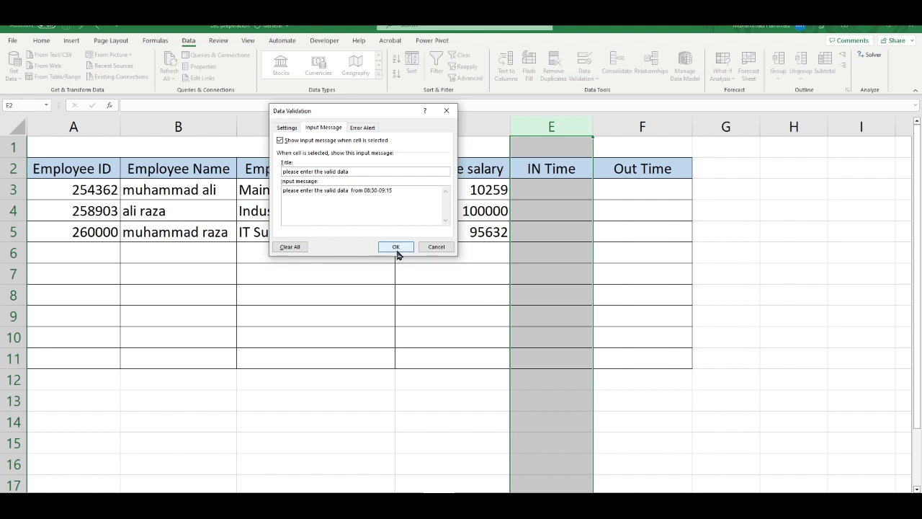
Set the error alert title to 'not valid data' with message 'Please enter the valid data'.
{"action": "left_click", "coordinate": [353, 126]}
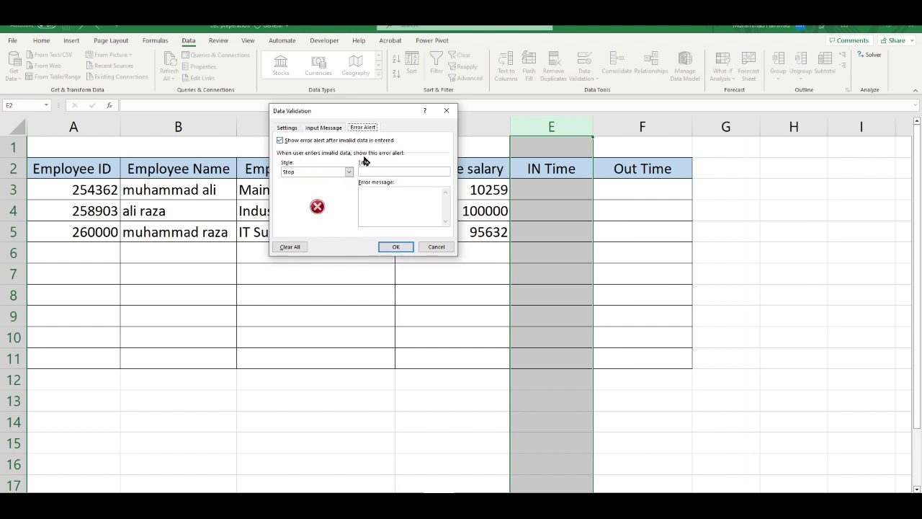
{"action": "left_click", "coordinate": [375, 171]}
{"action": "type", "text": "not vali"}
{"action": "type", "text": "d da"}
{"action": "type", "text": "ta"}
{"action": "left_click", "coordinate": [420, 210]}
{"action": "type", "text": "lese"}
{"action": "type", "text": " enter the v"}
{"action": "type", "text": "alid data"}
Apply the IN Time rule, then correct the rejected 08:25 in E3 to 08:35.
{"action": "left_click", "coordinate": [395, 247]}
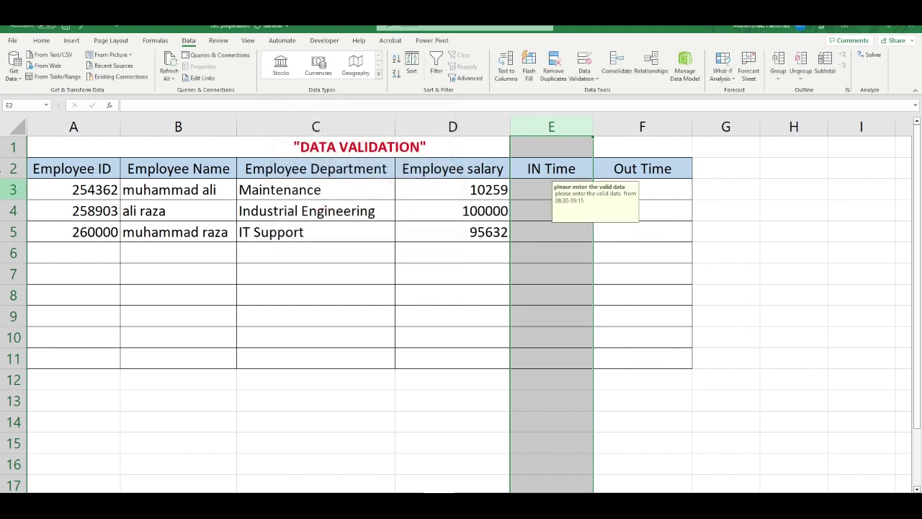
{"action": "left_click", "coordinate": [529, 191]}
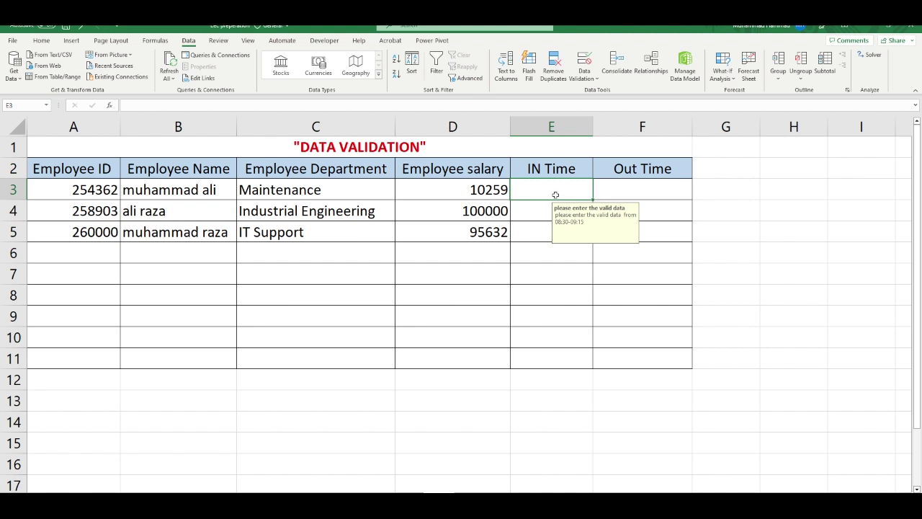
{"action": "type", "text": "08"}
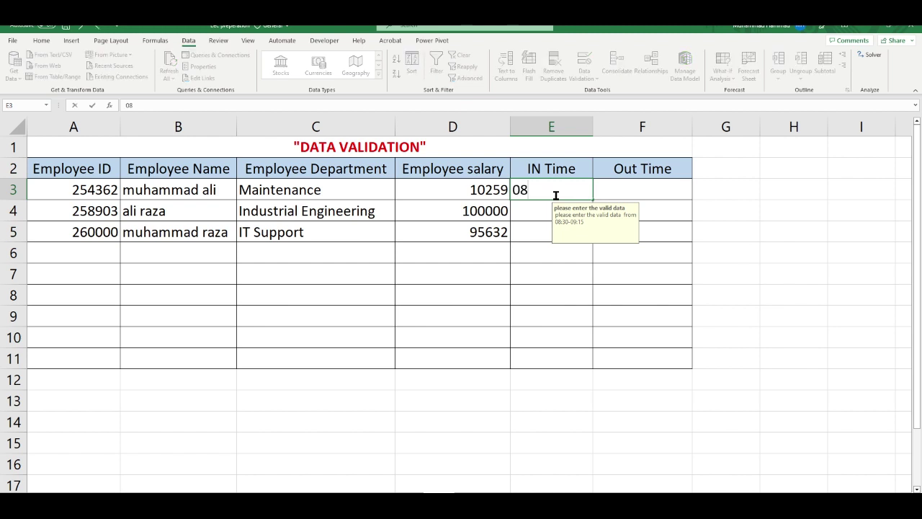
{"action": "type", "text": ":"}
{"action": "type", "text": "25"}
{"action": "key", "text": "Return"}
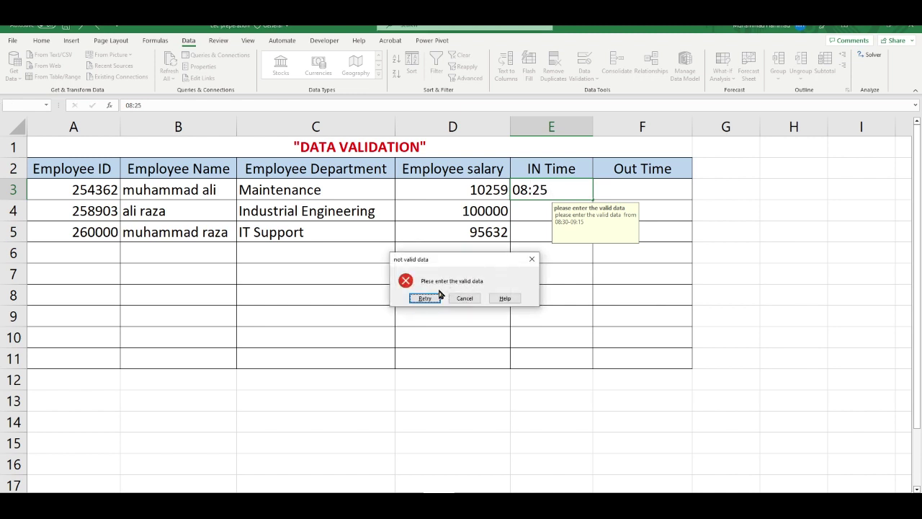
{"action": "left_click", "coordinate": [425, 298]}
{"action": "left_click", "coordinate": [554, 191]}
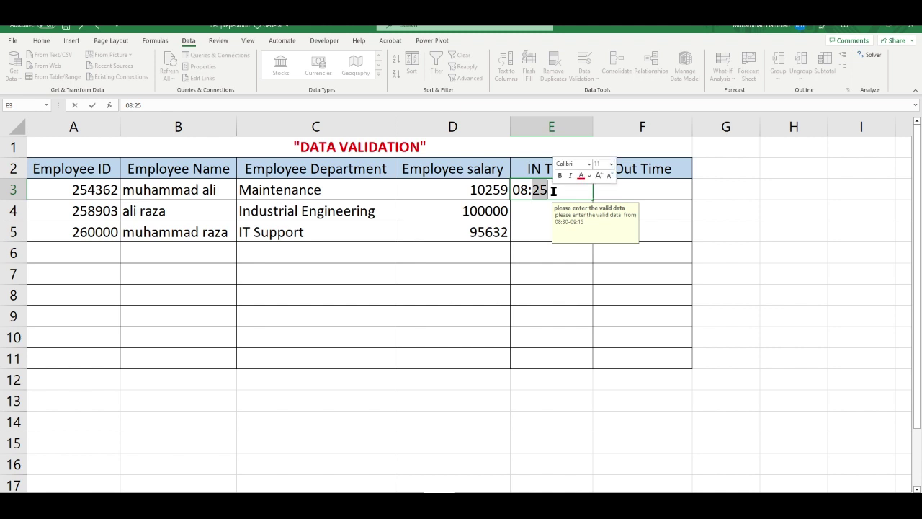
{"action": "key", "text": "BackSpace"}
{"action": "key", "text": "BackSpace"}
{"action": "key", "text": "BackSpace"}
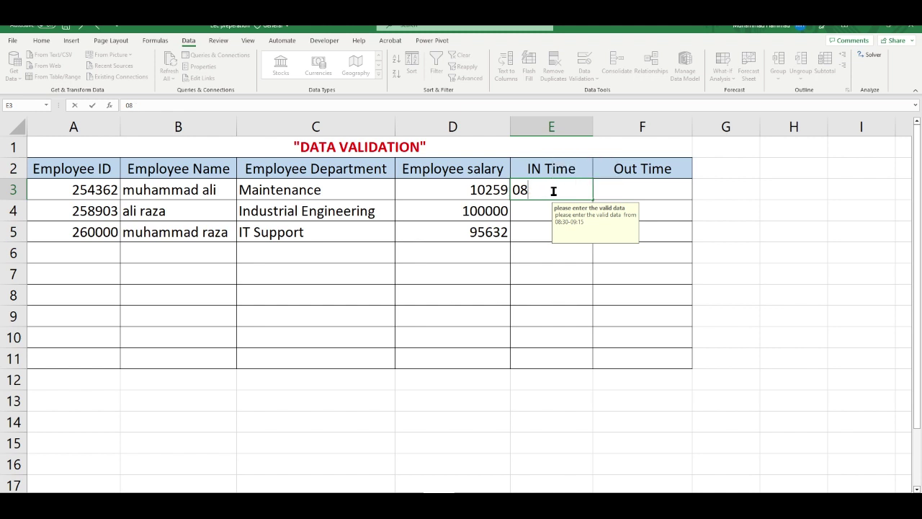
{"action": "type", "text": ":35"}
{"action": "key", "text": "Return"}
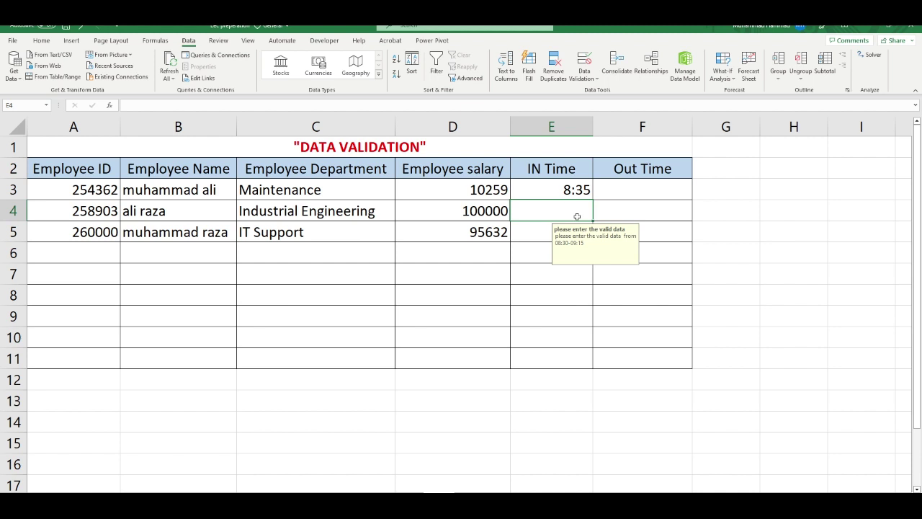
Enter IN times 09:10 in E4 and 09:15 in E5.
{"action": "type", "text": "0"}
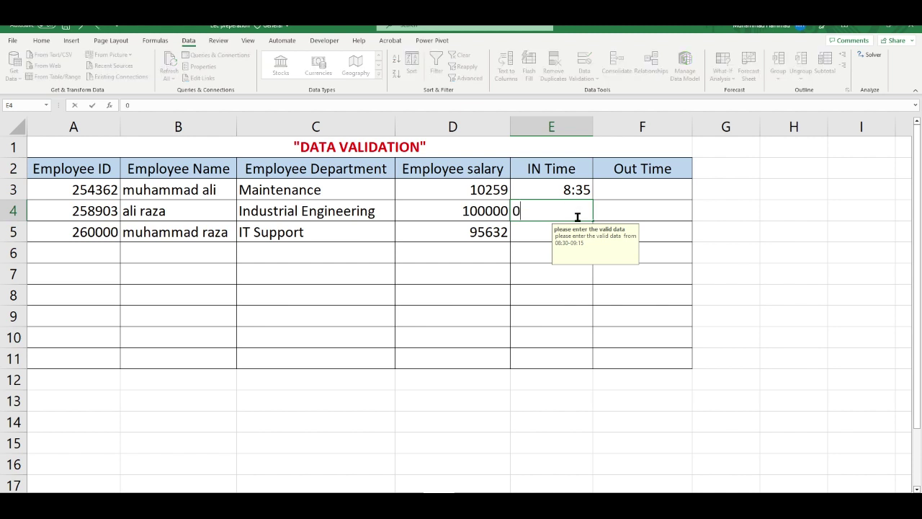
{"action": "type", "text": "9:1"}
{"action": "type", "text": "0"}
{"action": "key", "text": "Return"}
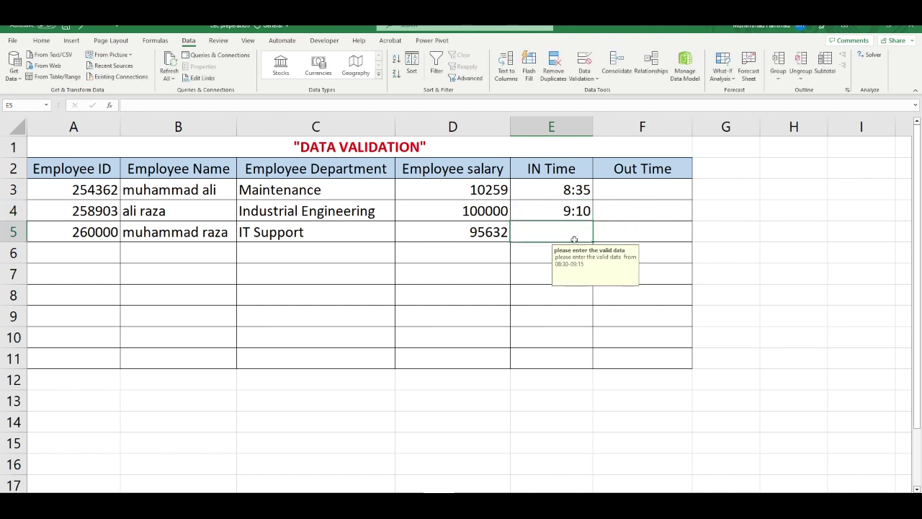
{"action": "type", "text": "0"}
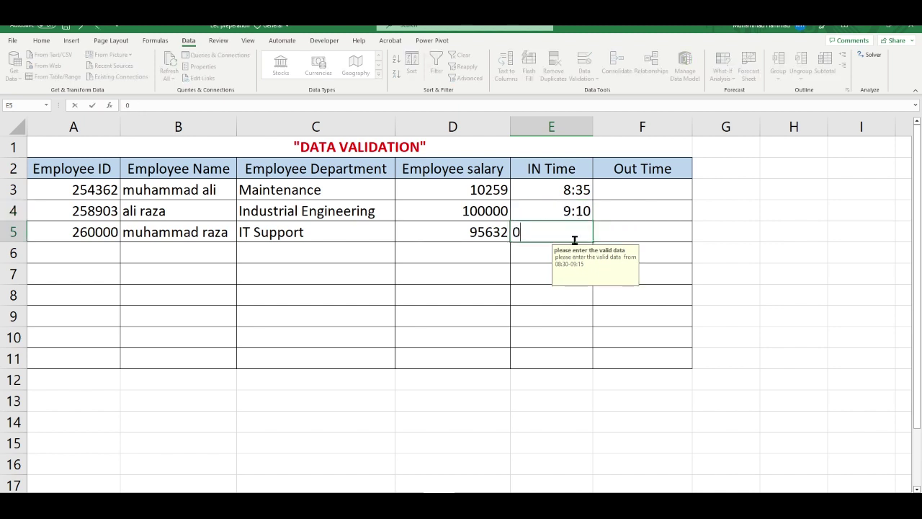
{"action": "type", "text": "9:"}
{"action": "type", "text": "15"}
{"action": "key", "text": "Return"}
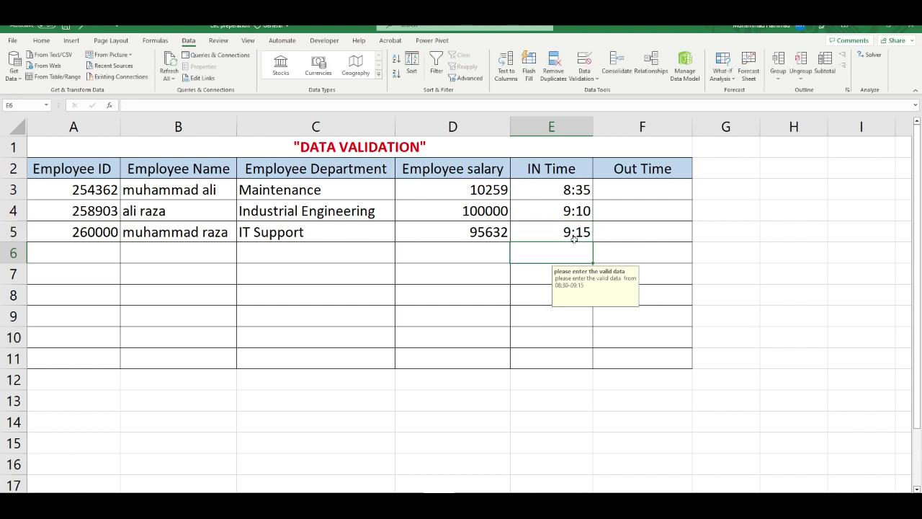
Open Data Validation for the Out Time column F and allow only Time values.
{"action": "left_click", "coordinate": [636, 129]}
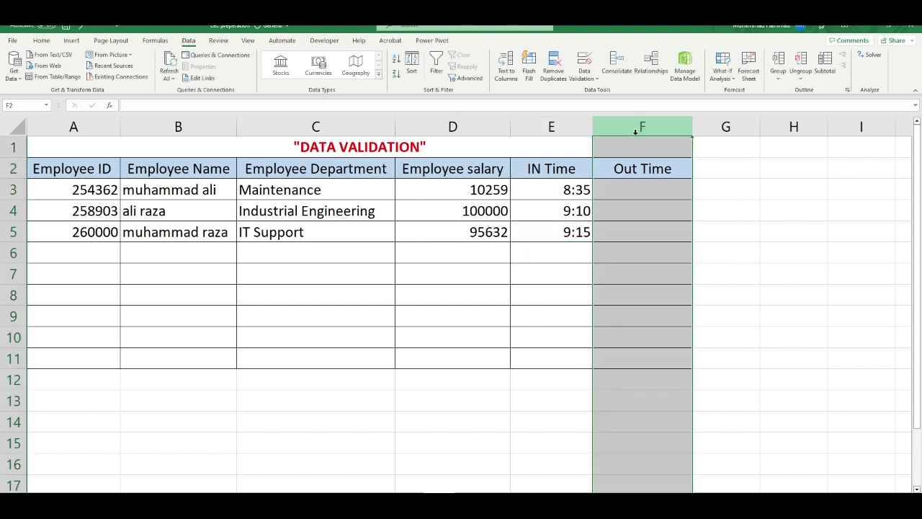
{"action": "left_click", "coordinate": [580, 77]}
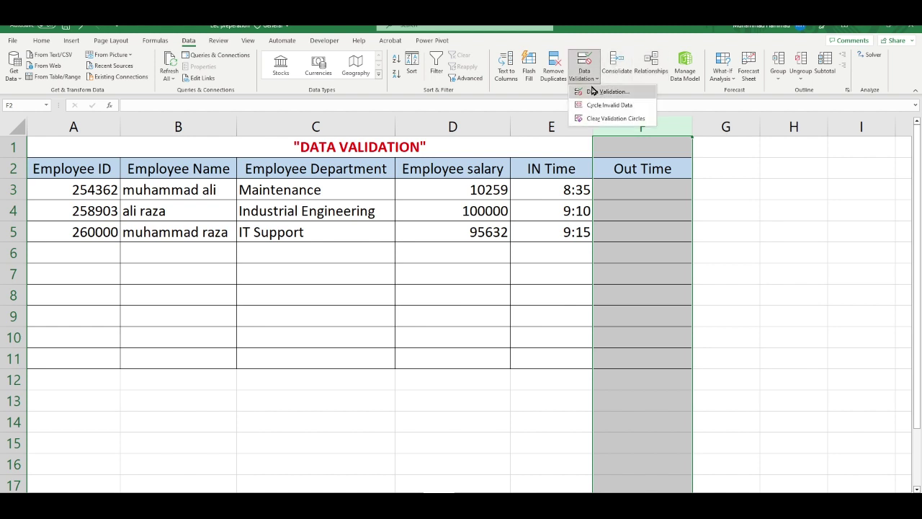
{"action": "left_click", "coordinate": [598, 92]}
{"action": "left_click", "coordinate": [286, 128]}
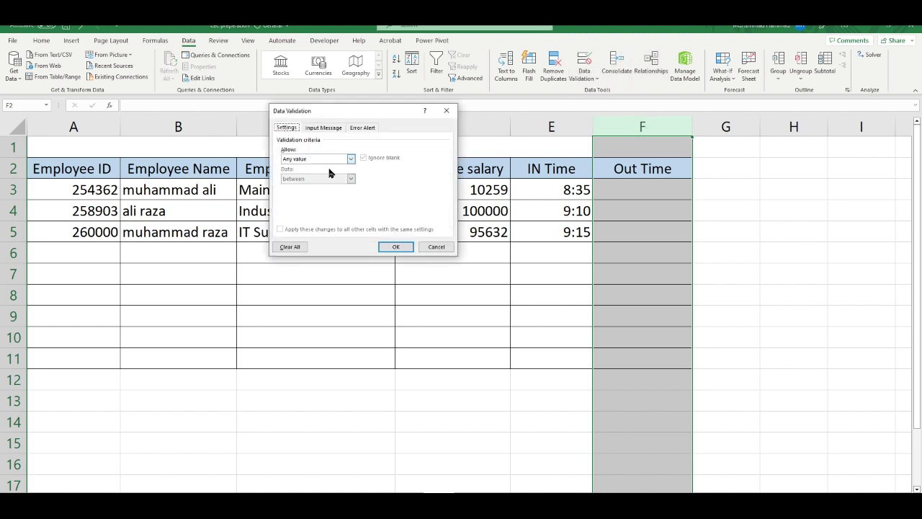
{"action": "left_click", "coordinate": [337, 159]}
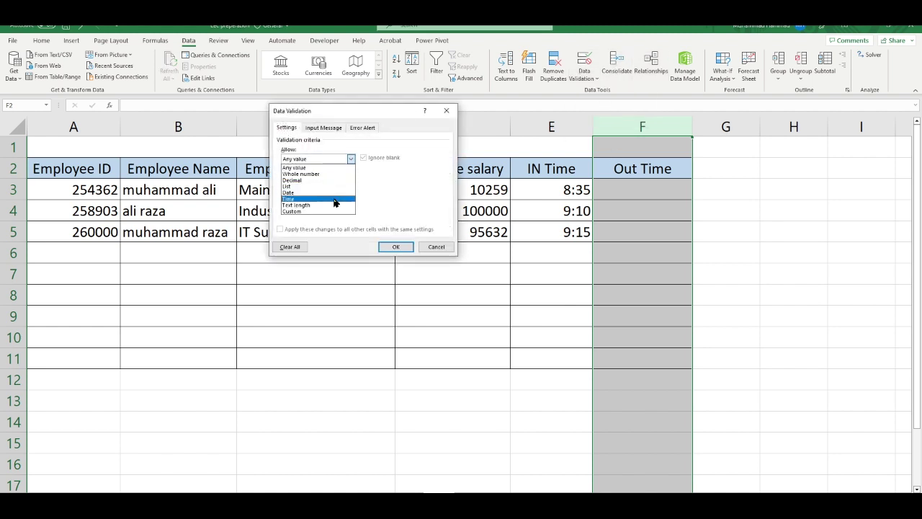
{"action": "left_click", "coordinate": [336, 199]}
Set the allowed time range between 17:00 and 17:30.
{"action": "left_click", "coordinate": [326, 199]}
{"action": "type", "text": "0"}
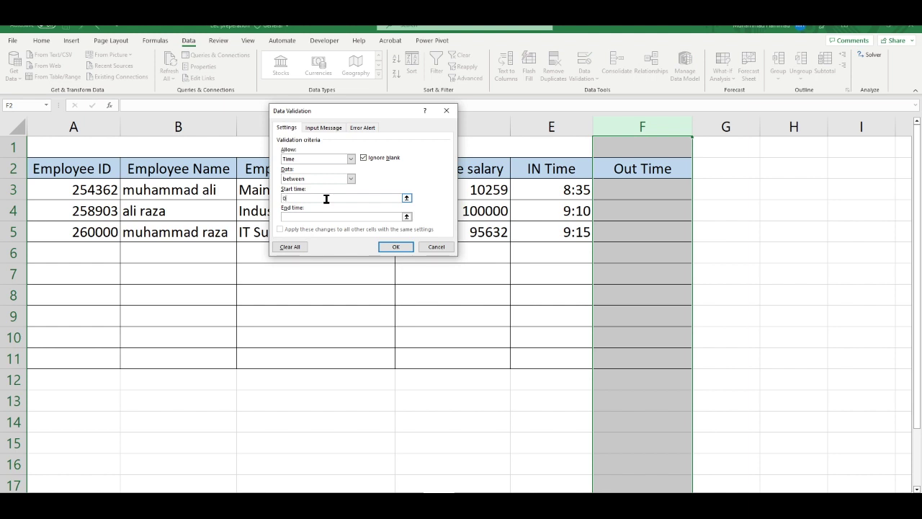
{"action": "type", "text": "5"}
{"action": "key", "text": "BackSpace"}
{"action": "type", "text": "17:00"}
{"action": "left_click", "coordinate": [346, 214]}
{"action": "type", "text": "7"}
Add an Out Time input message 'Please input the valid data from 17:00-17:30'.
{"action": "left_click", "coordinate": [325, 127]}
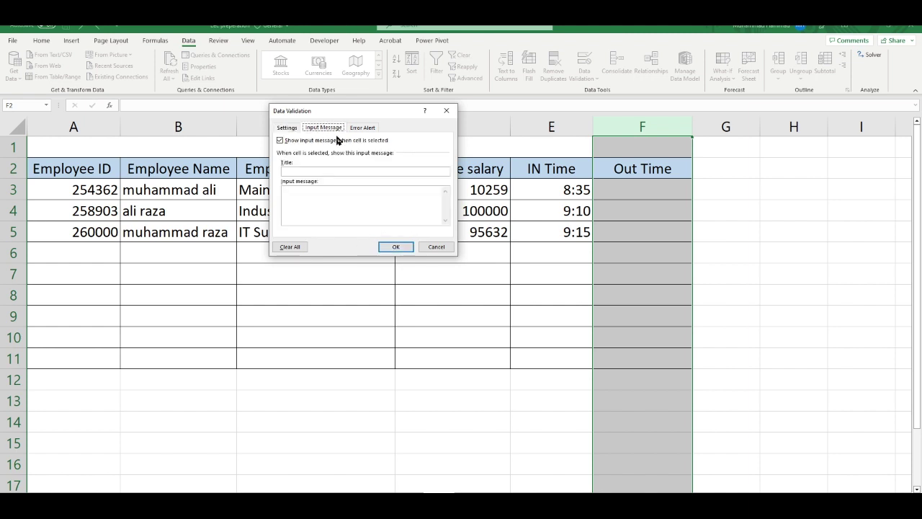
{"action": "left_click", "coordinate": [320, 170]}
{"action": "type", "text": "le"}
{"action": "type", "text": "ase i"}
{"action": "type", "text": "nput the v"}
{"action": "type", "text": "alid"}
{"action": "type", "text": " data"}
{"action": "left_click", "coordinate": [283, 171], "text": "shift"}
{"action": "left_click", "coordinate": [328, 198]}
{"action": "type", "text": "Please input the valid data"}
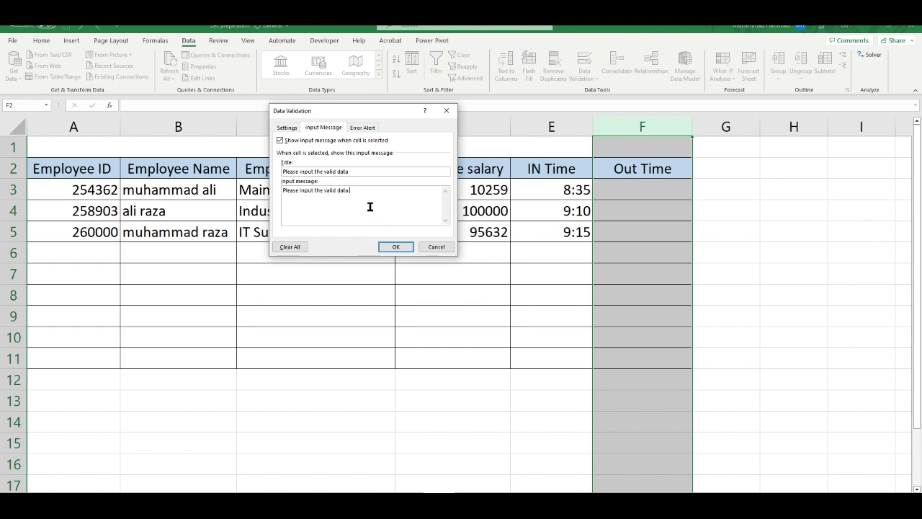
{"action": "type", "text": "from"}
{"action": "type", "text": " 17"}
{"action": "type", "text": ":00-"}
{"action": "type", "text": "17:3"}
{"action": "type", "text": "0"}
Add a Stop error alert reading 'Please input the valid data' and apply the rule.
{"action": "left_click", "coordinate": [361, 127]}
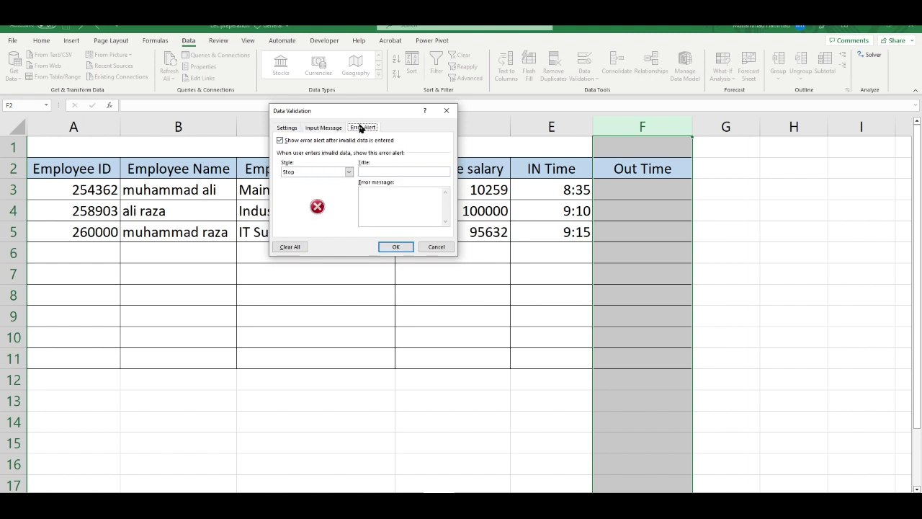
{"action": "left_click", "coordinate": [376, 173]}
{"action": "type", "text": "ease"}
{"action": "type", "text": " input the v"}
{"action": "type", "text": "alid data"}
{"action": "left_click", "coordinate": [416, 209]}
{"action": "type", "text": "Please input the valid data"}
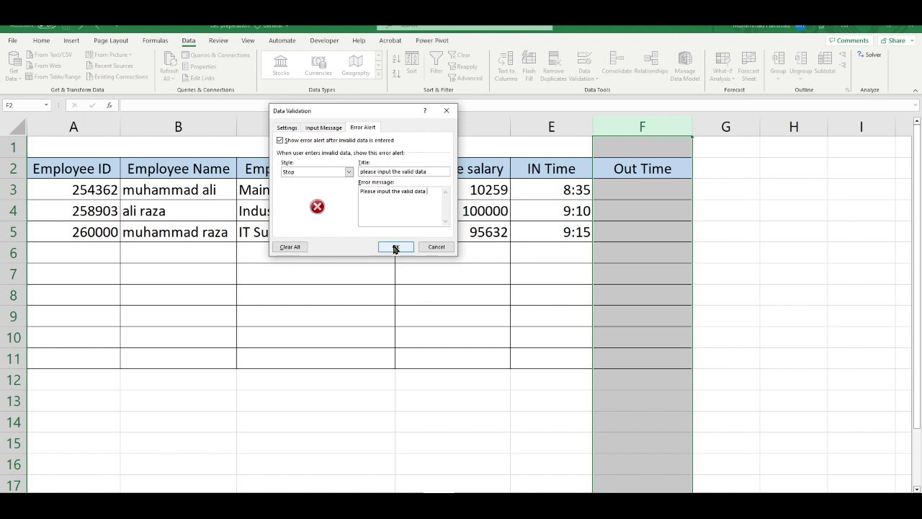
{"action": "left_click", "coordinate": [396, 246]}
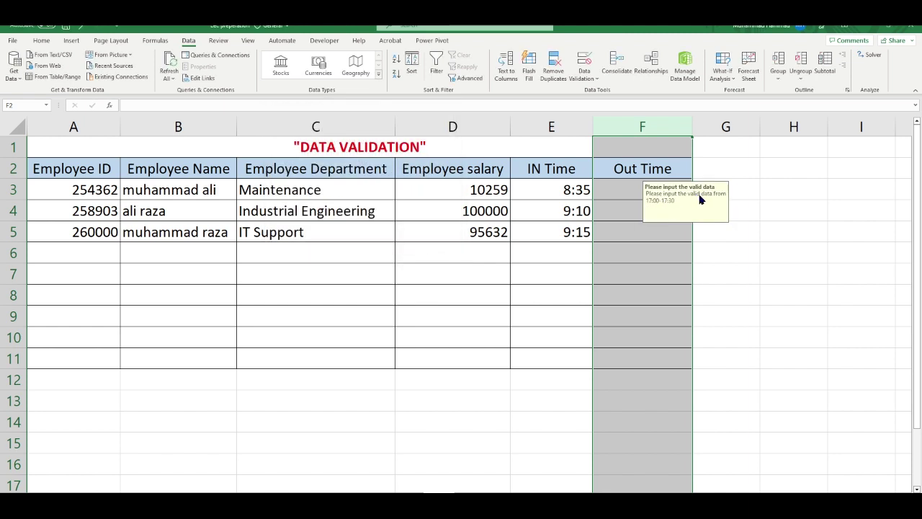
Enter Out times 17:10, 17:20 and 17:25 in cells F3 to F5.
{"action": "left_click", "coordinate": [621, 196]}
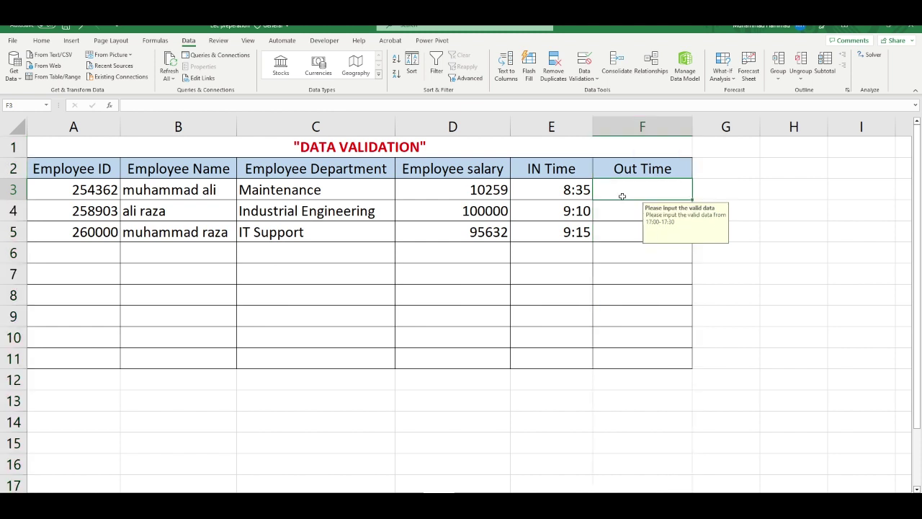
{"action": "type", "text": "17"}
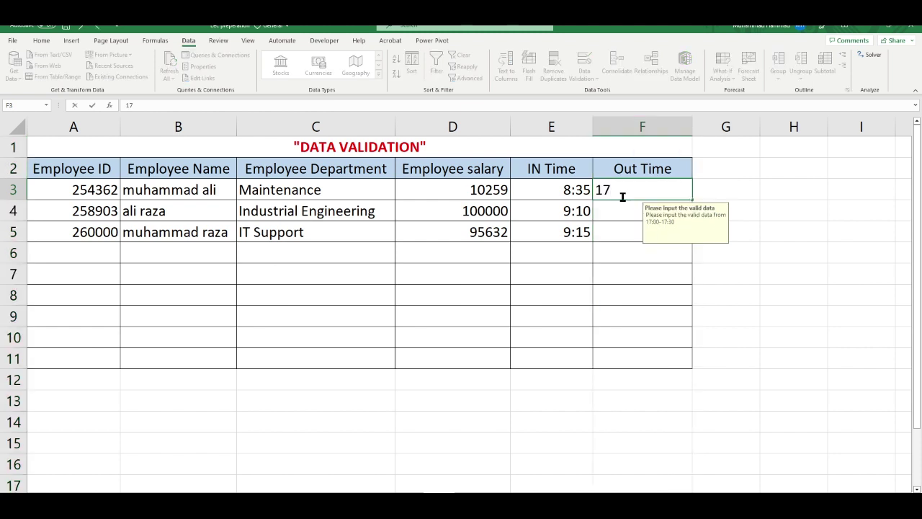
{"action": "type", "text": ":10"}
{"action": "key", "text": "Return"}
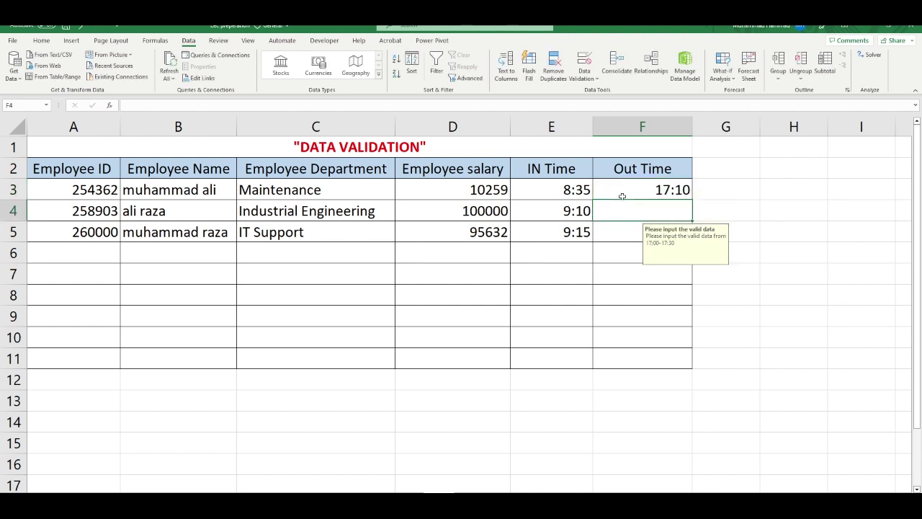
{"action": "type", "text": "17:20"}
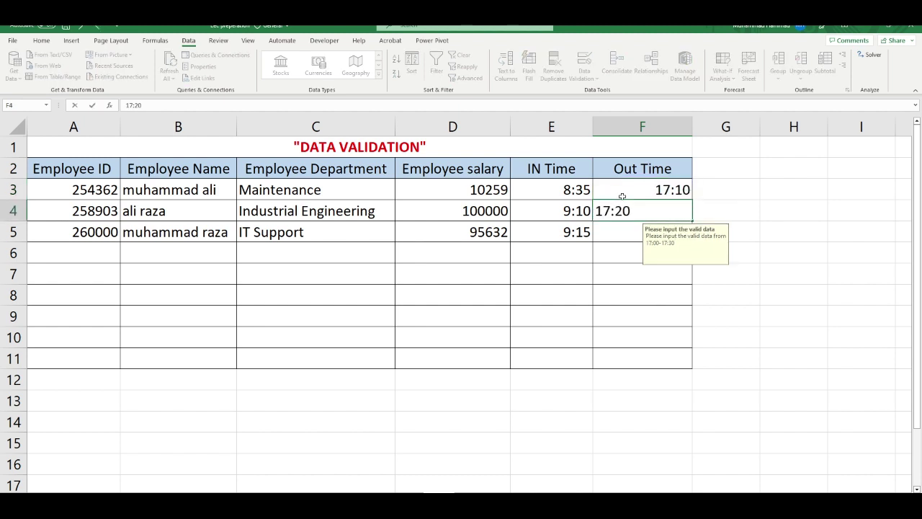
{"action": "key", "text": "Return"}
{"action": "type", "text": "1"}
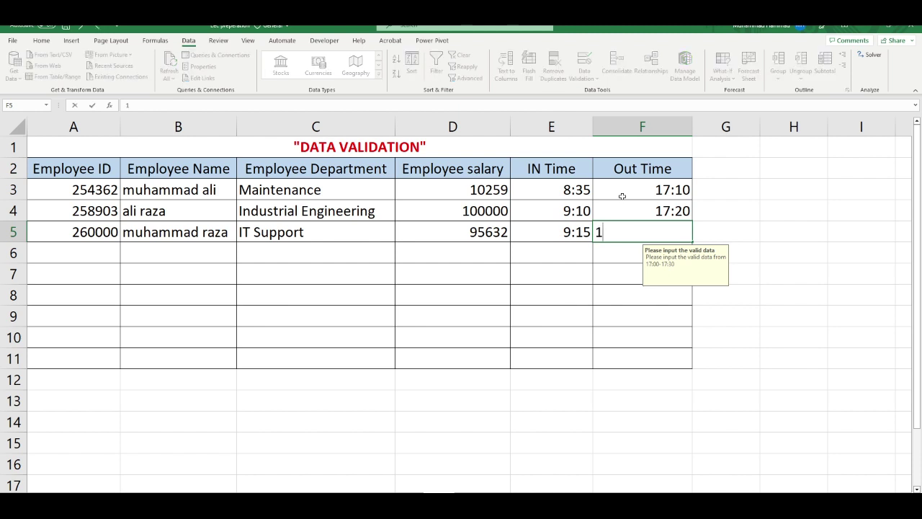
{"action": "type", "text": "7:25"}
{"action": "key", "text": "Return"}
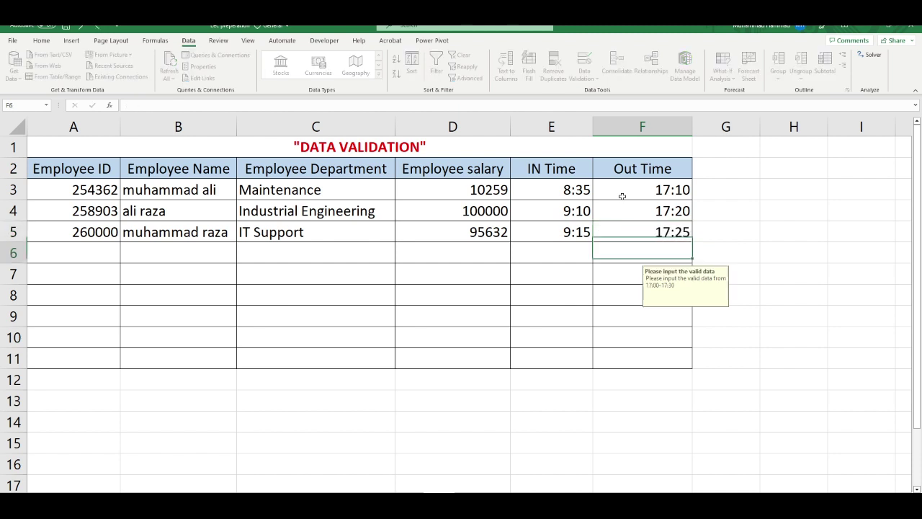